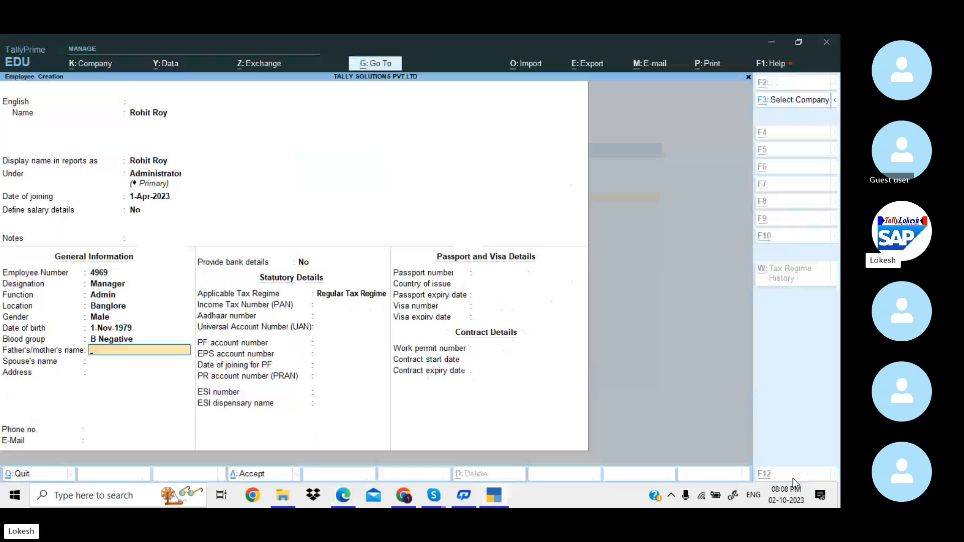
Enter the father's and spouse's names and the two-line address ending with Banglore.
key(alt+Tab)
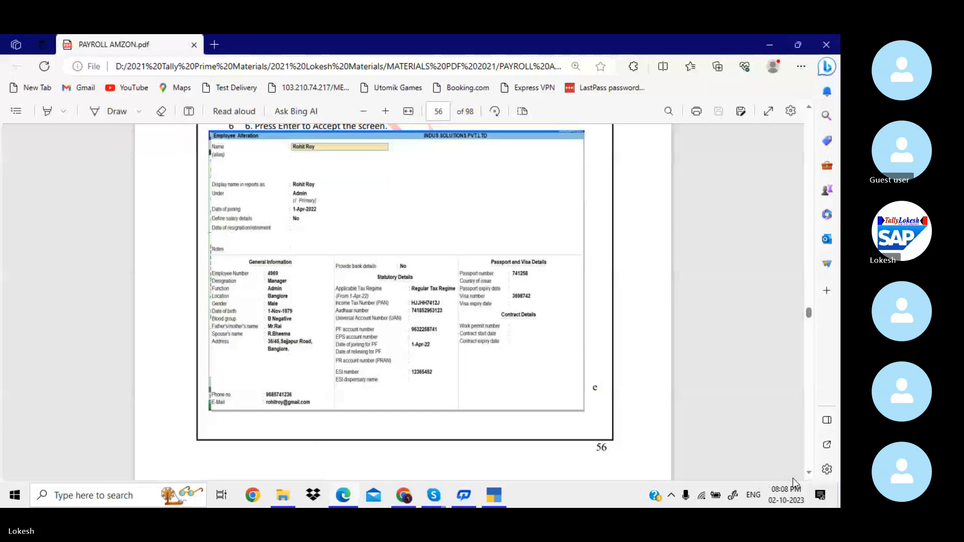
key(alt+Tab)
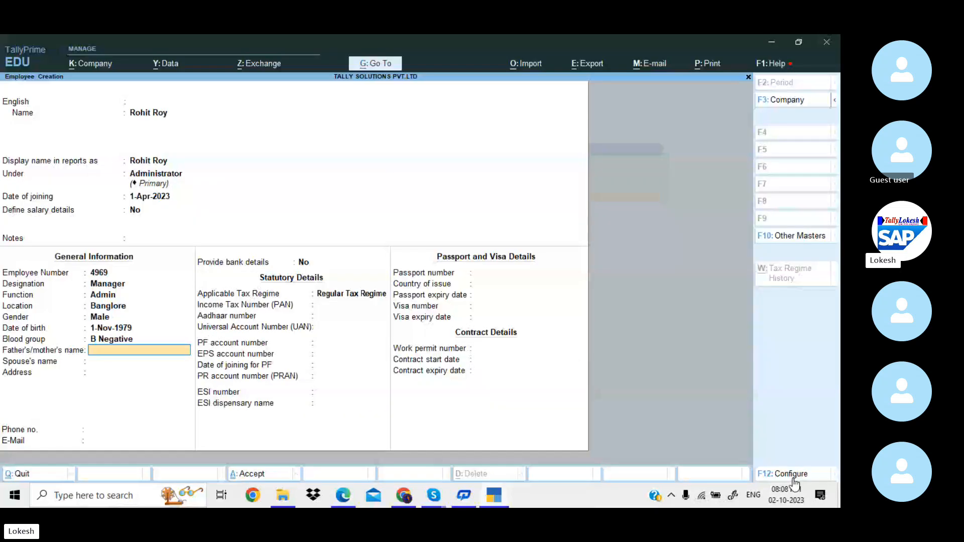
text(Mr)
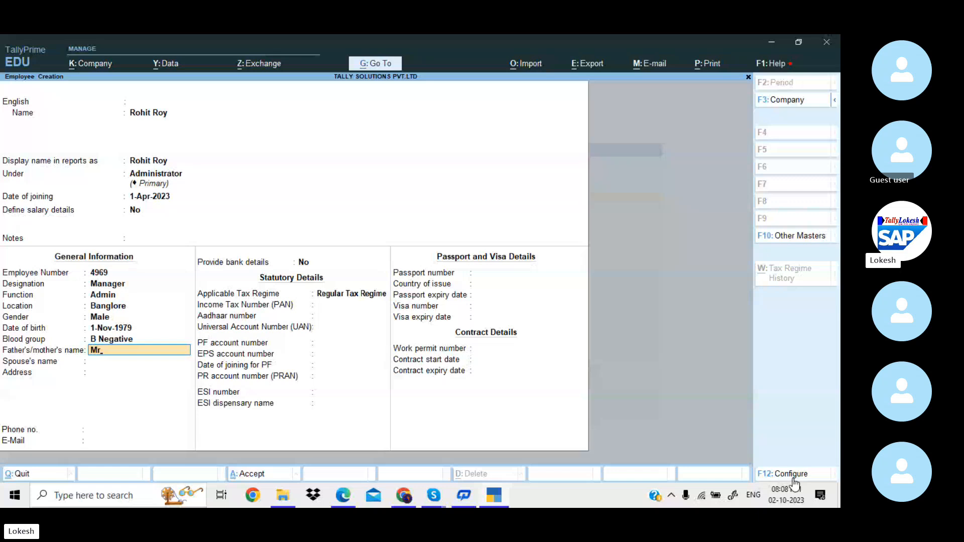
text(.Rai)
key(Return)
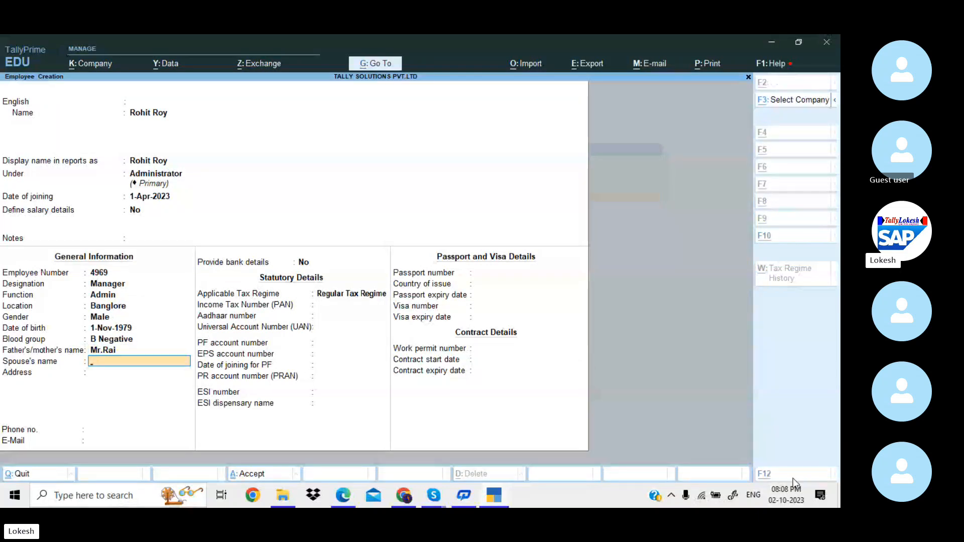
key(alt+Tab)
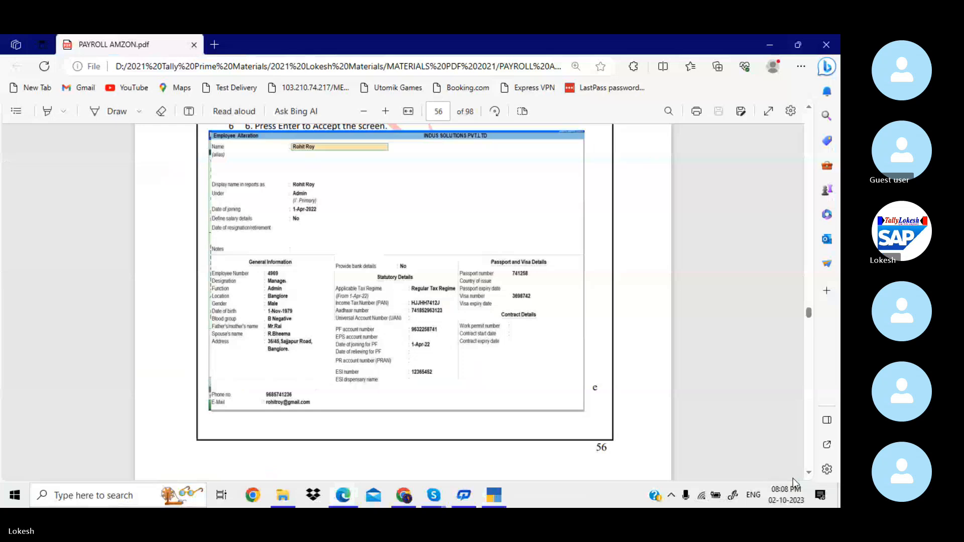
key(alt+Tab)
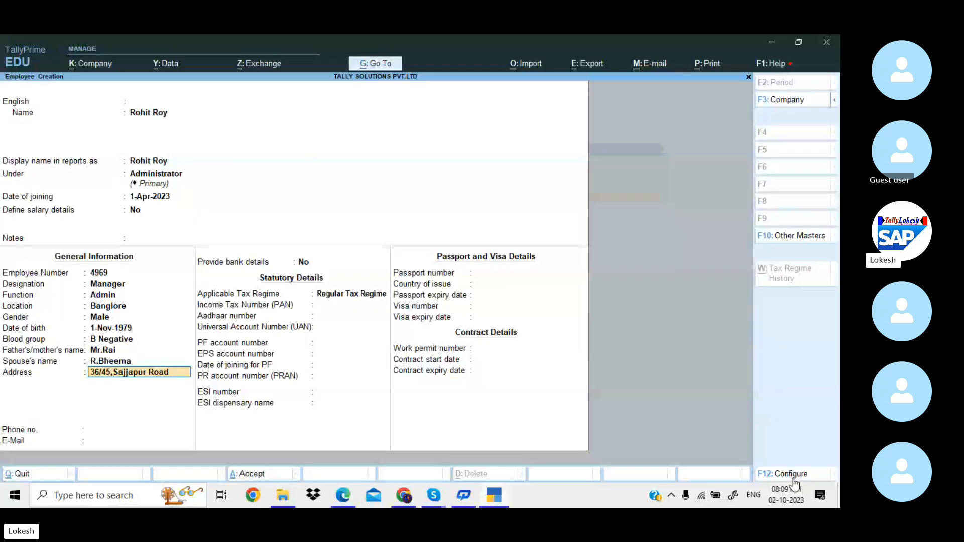
key(Return)
text(B)
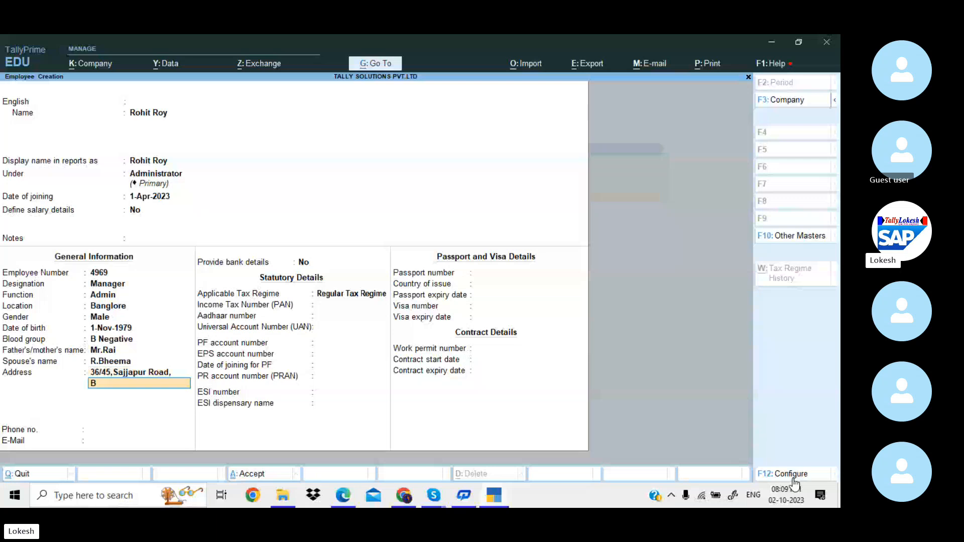
text(anglore)
key(Return)
key(Return)
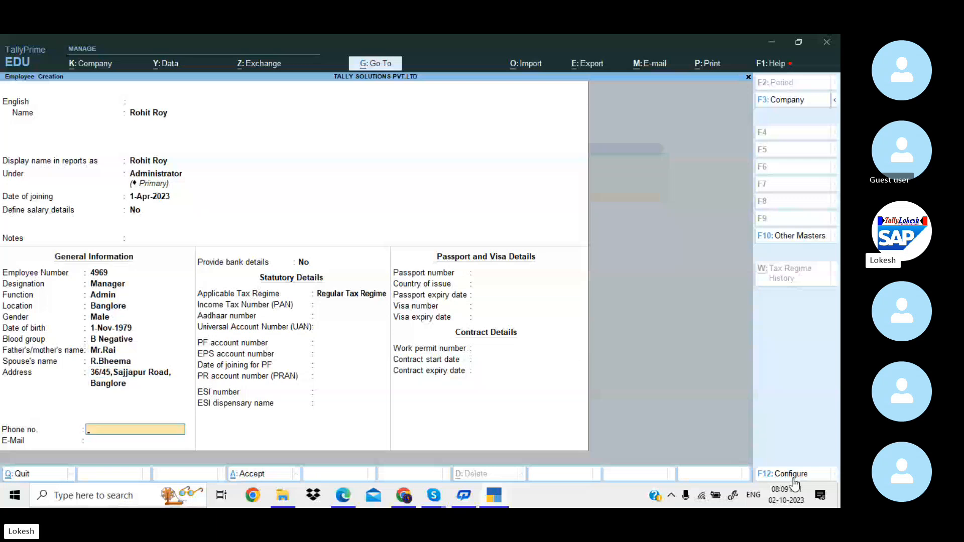
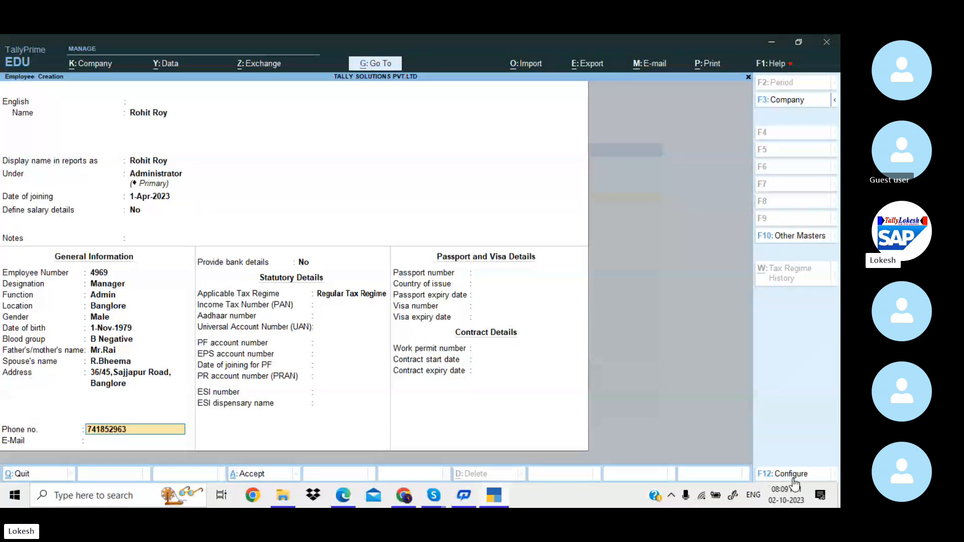
Enter the employee's phone number and e-mail address, and answer Yes to provide bank details.
key(Return)
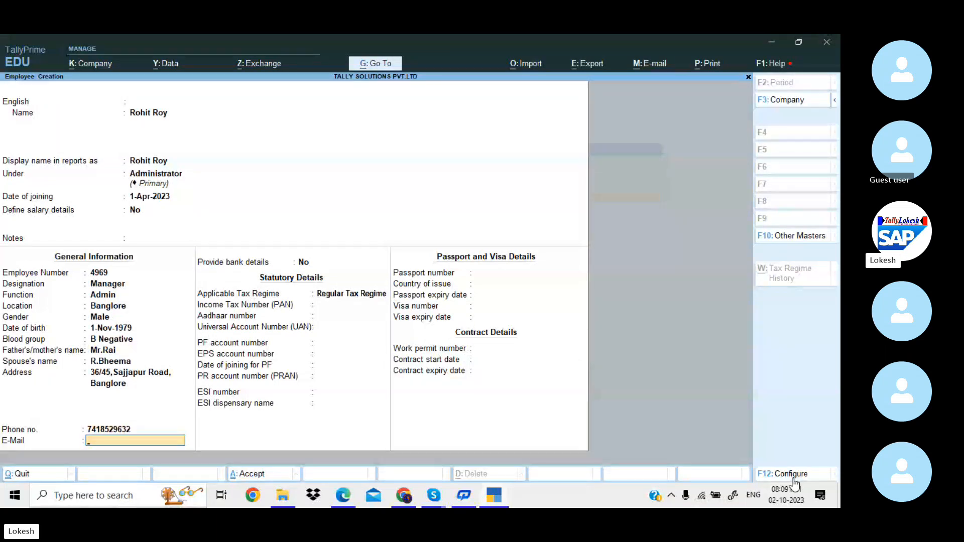
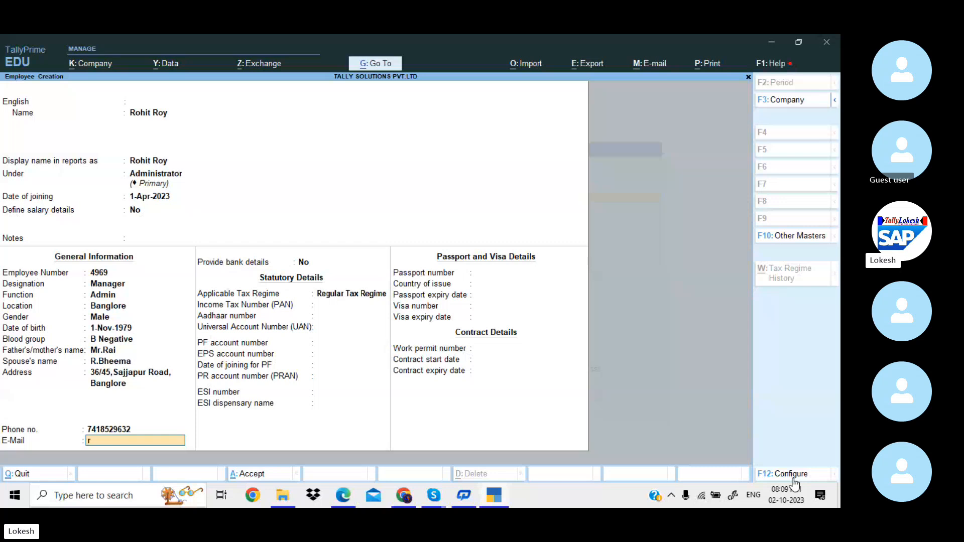
key(Return)
text(y)
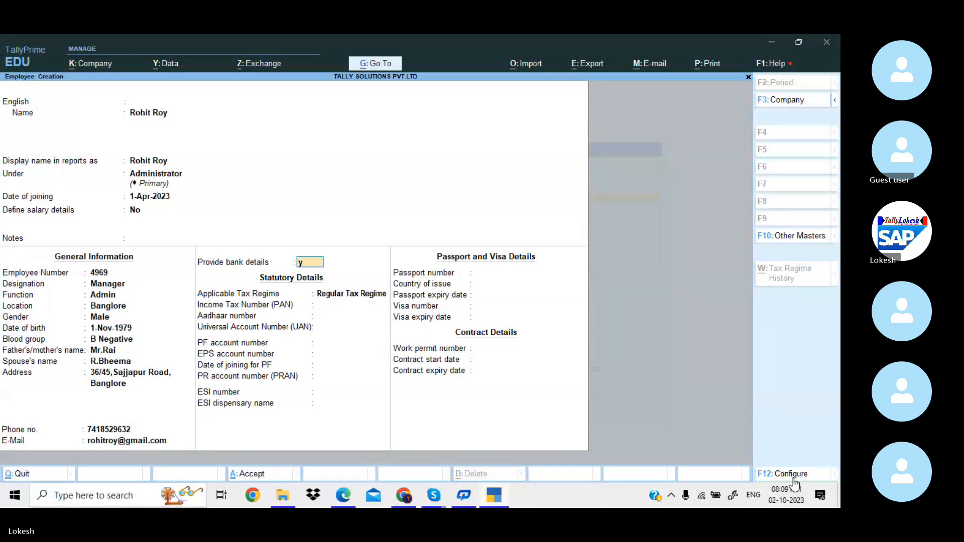
Enter the bank account number and IFS code, dismissing the invalid IFS code warning.
key(Return)
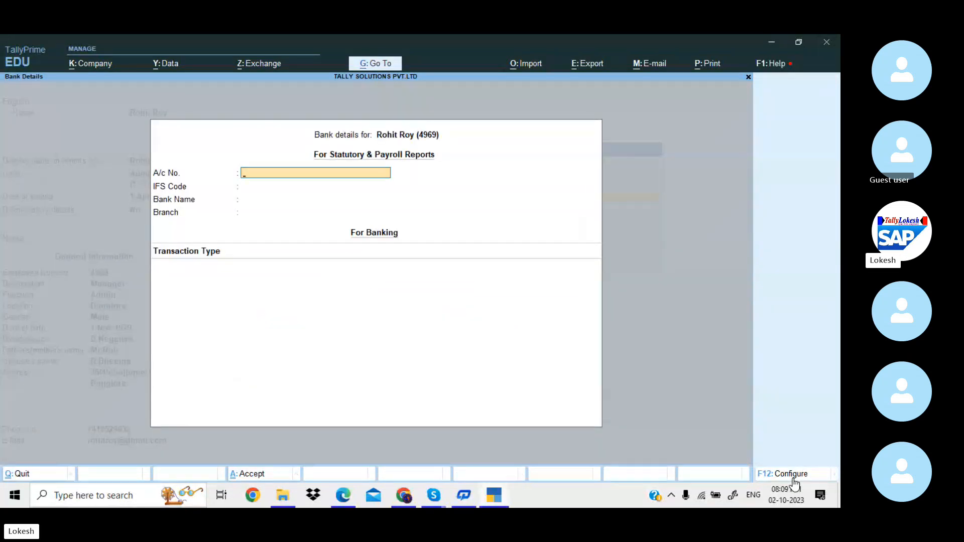
key(Return)
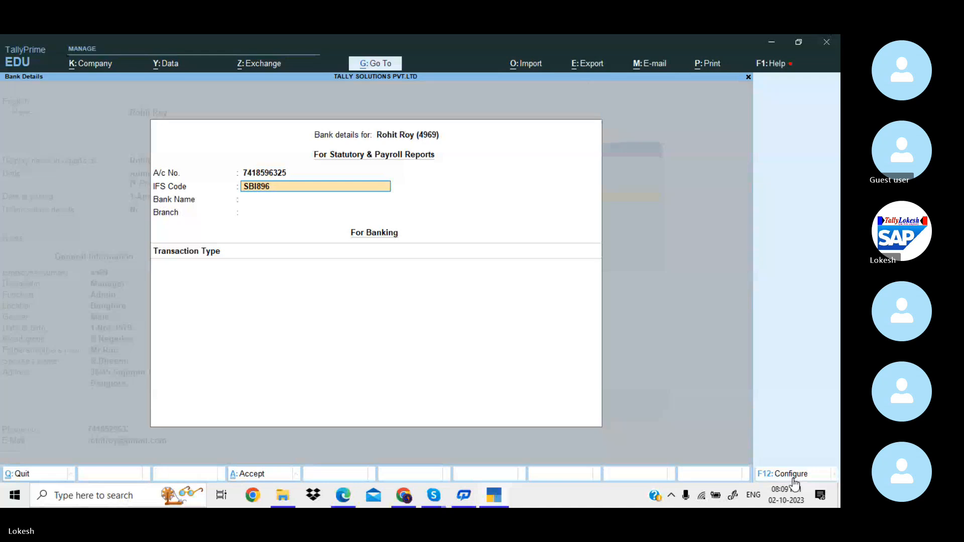
key(Return)
key(Return)
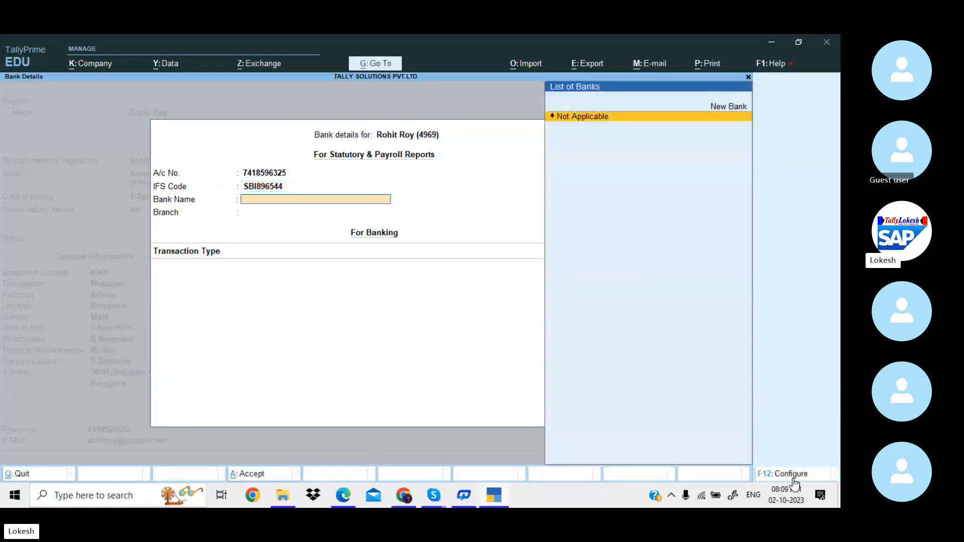
key(Return)
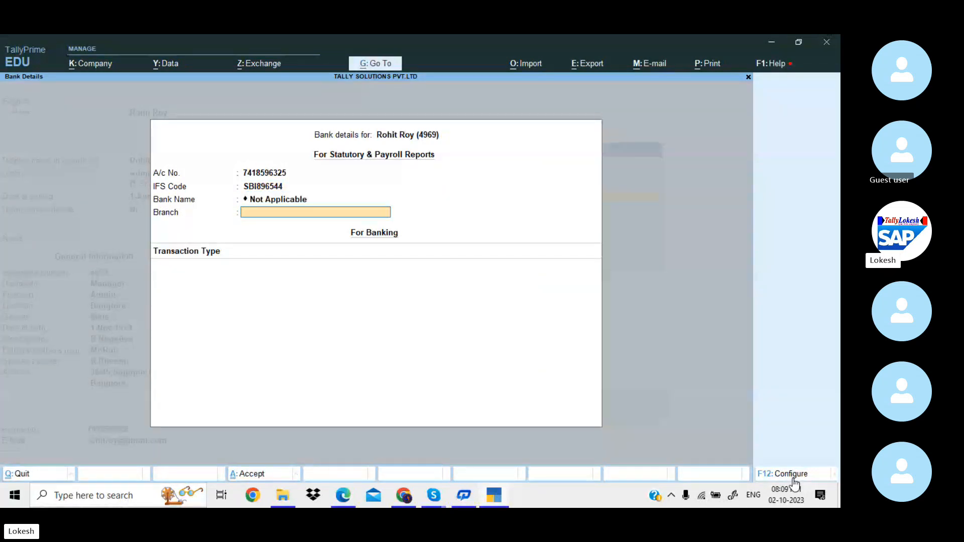
Correct the branch to Banglore with bank name Not Applicable and accept the bank details.
text(Kadapa)
key(BackSpace)
key(BackSpace)
key(BackSpace)
key(BackSpace)
key(BackSpace)
key(BackSpace)
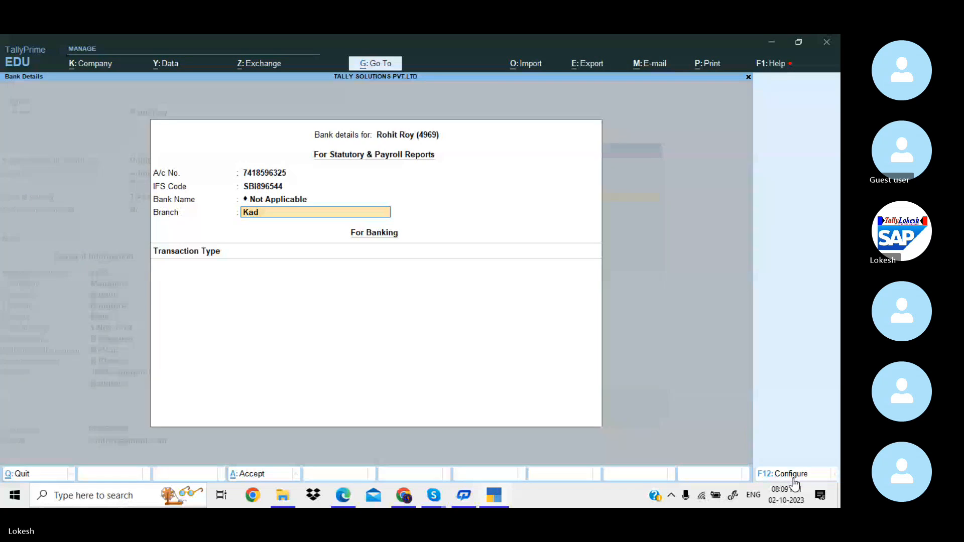
text(Banglore)
key(Return)
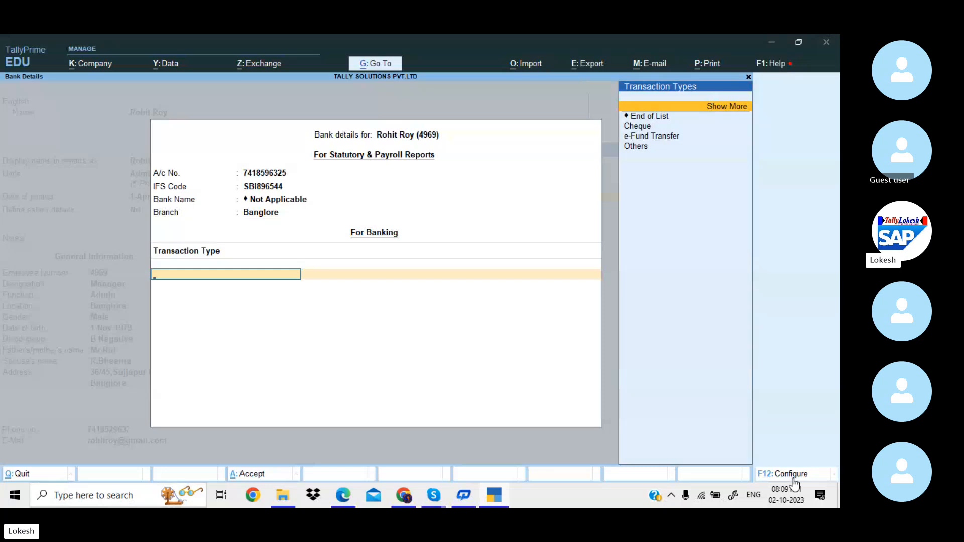
key(ctrl+b)
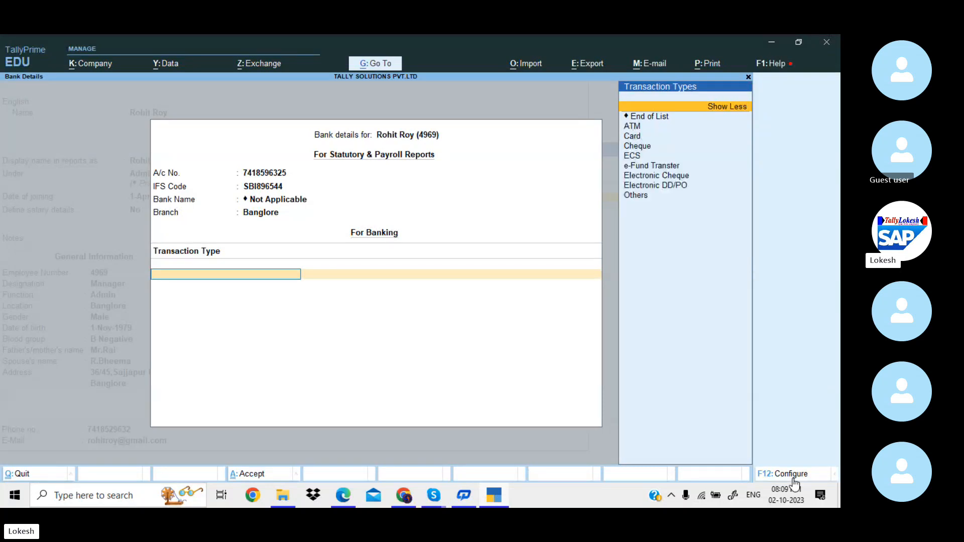
key(Return)
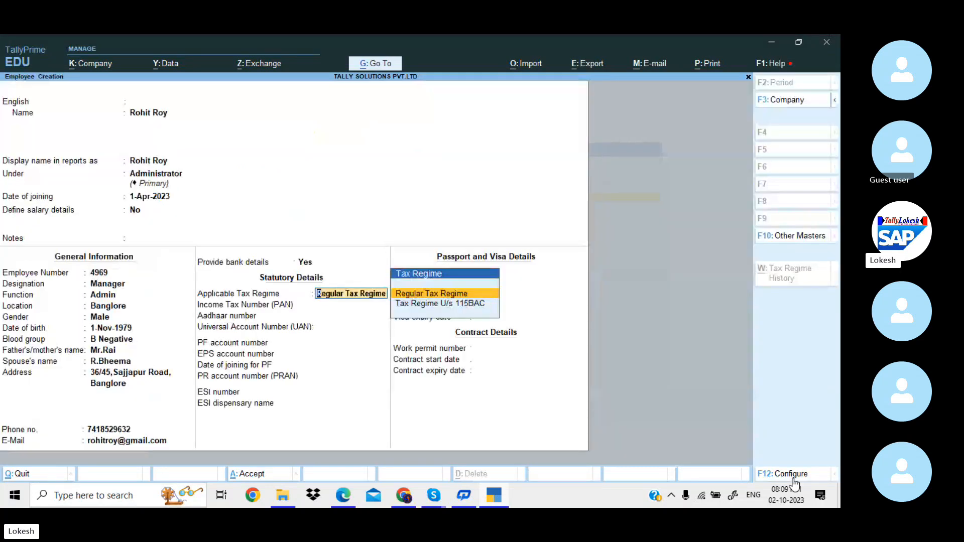
Keep Regular Tax Regime, skip Aadhaar, UAN, PF, ESI and passport fields, and save the employee.
key(Return)
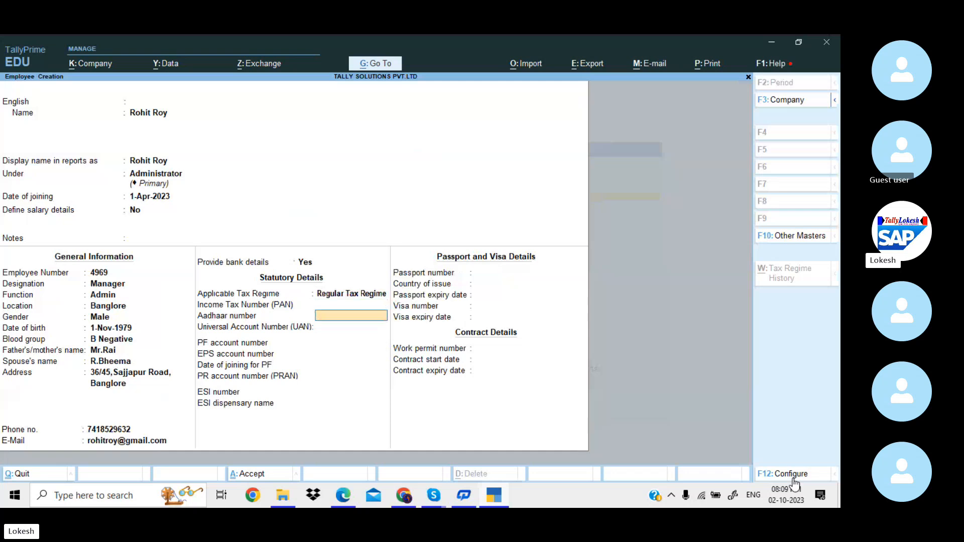
key(Return)
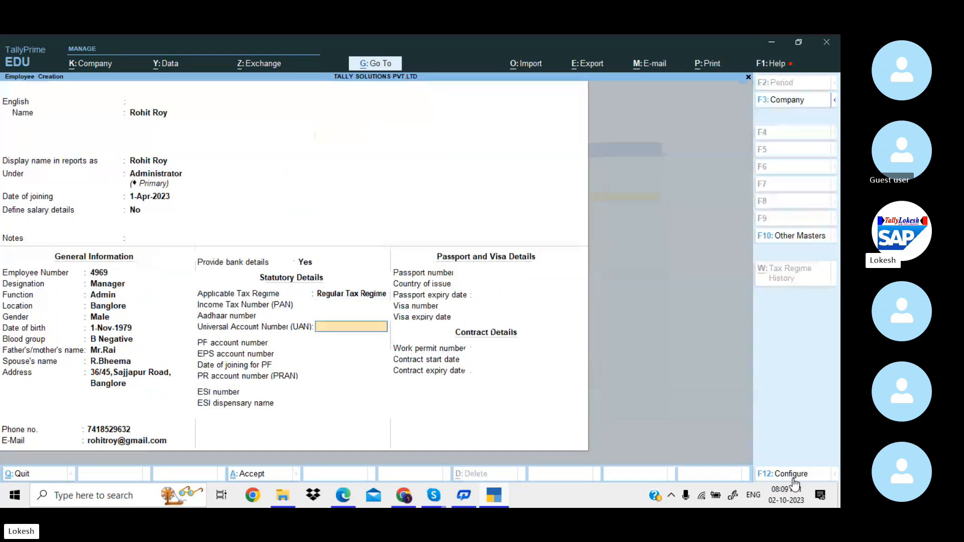
key(Return)
key(Return)
key(Return)
key(Return)
key(Return)
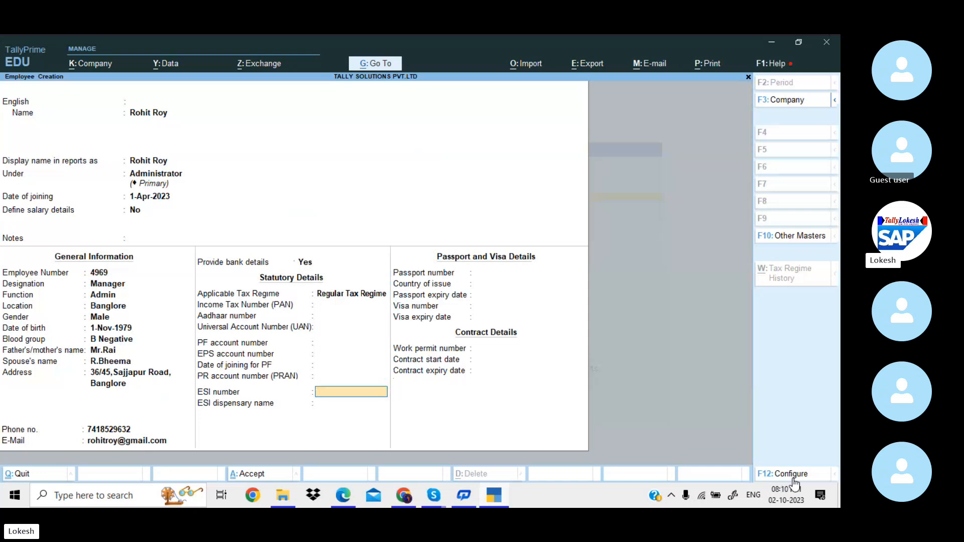
key(Return)
key(Return)
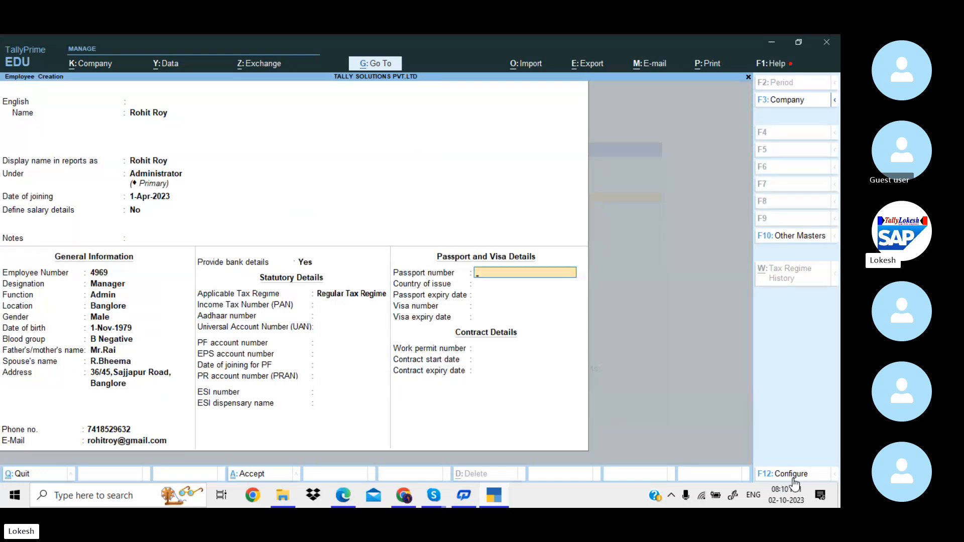
key(Return)
key(Return)
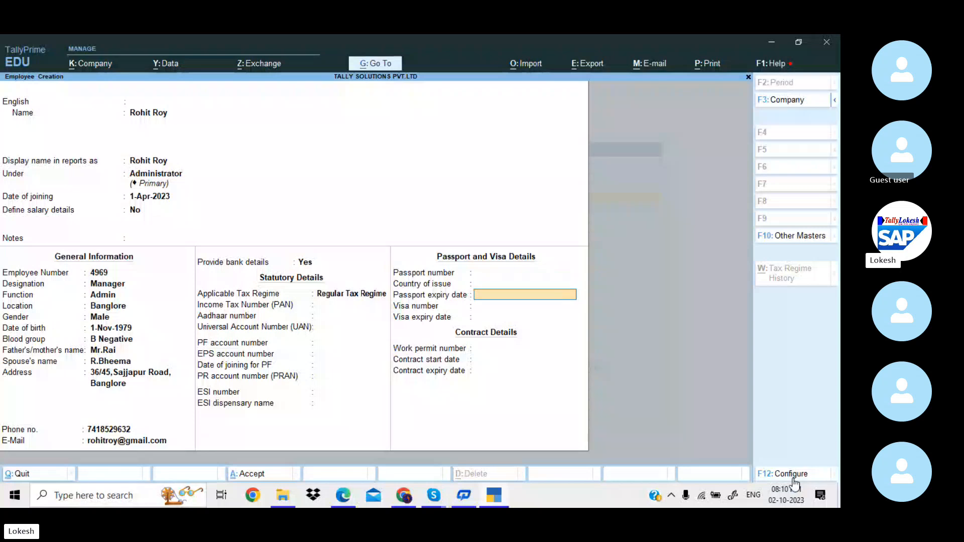
key(Return)
key(Return)
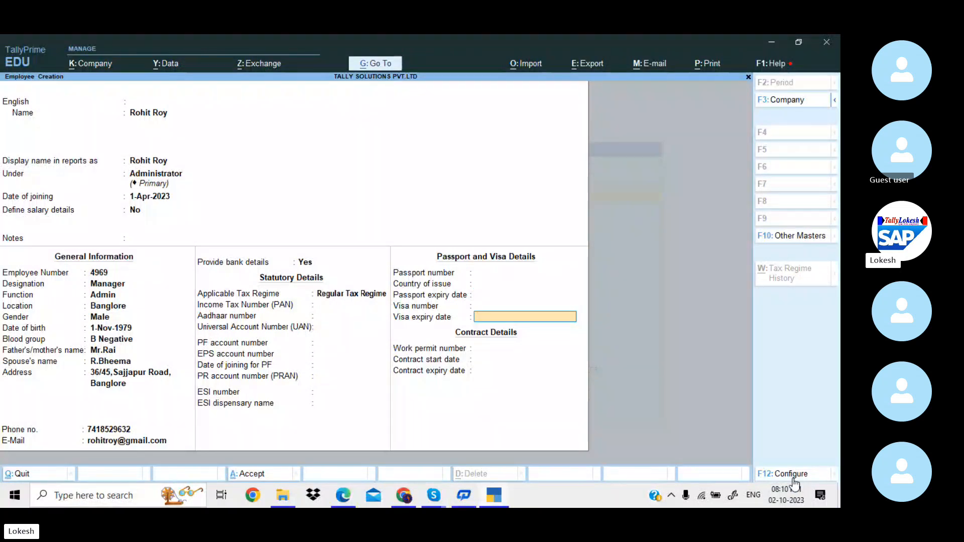
key(Return)
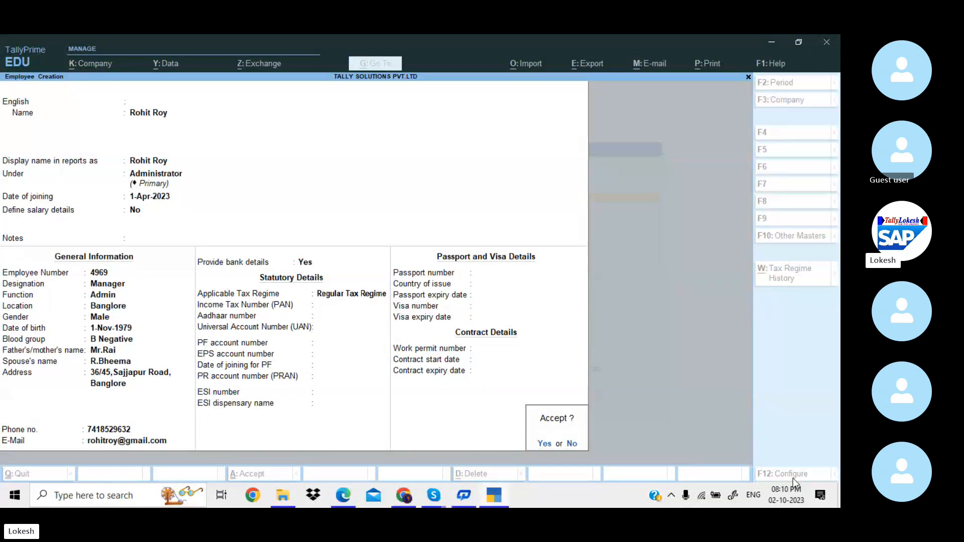
key(Return)
Create the first new employee under the R&D group and save it.
key(alt+Tab)
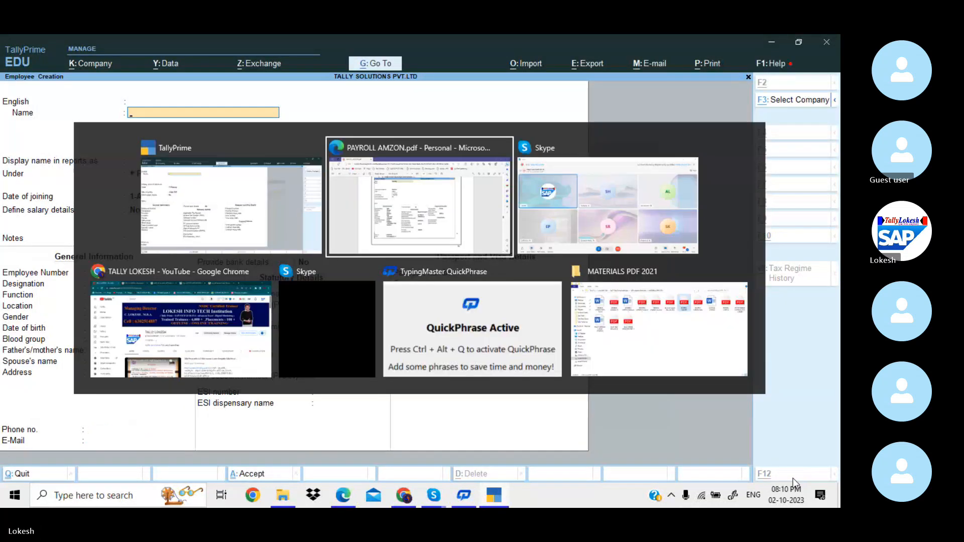
scroll(793, 482, up, 5)
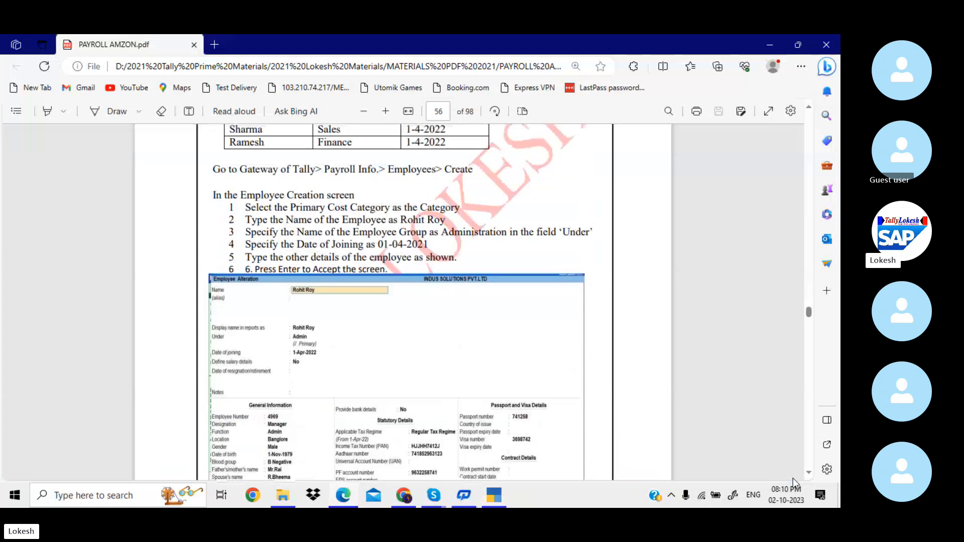
key(alt+Tab)
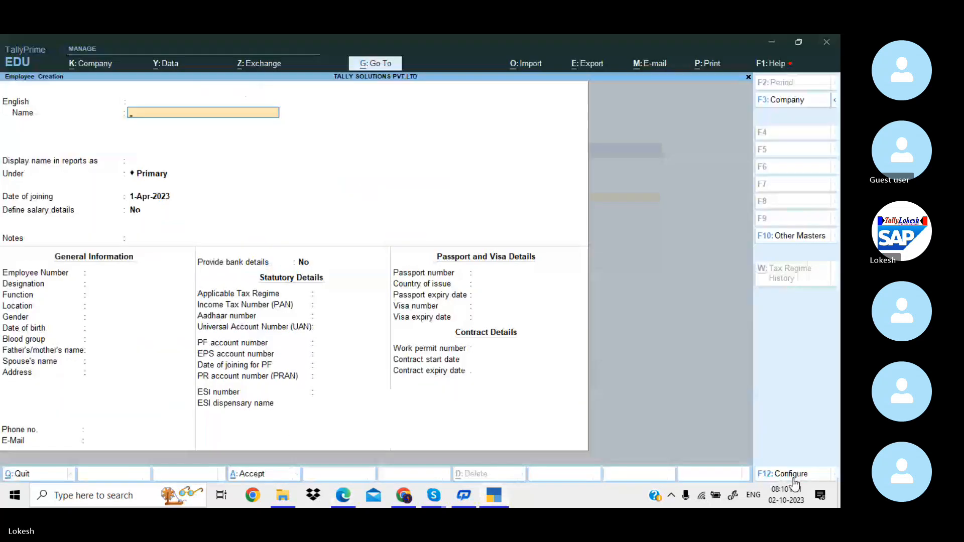
text(Preeti)
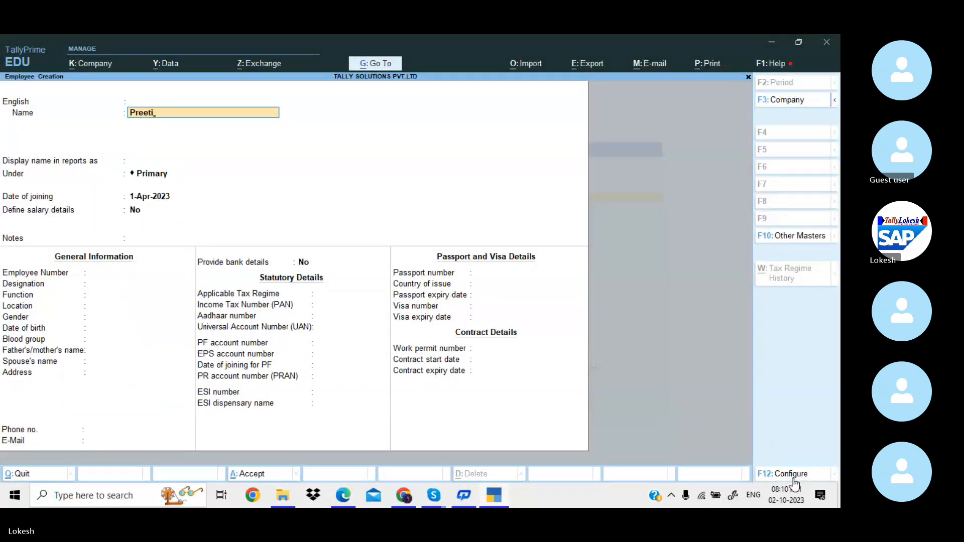
key(Return)
key(Return)
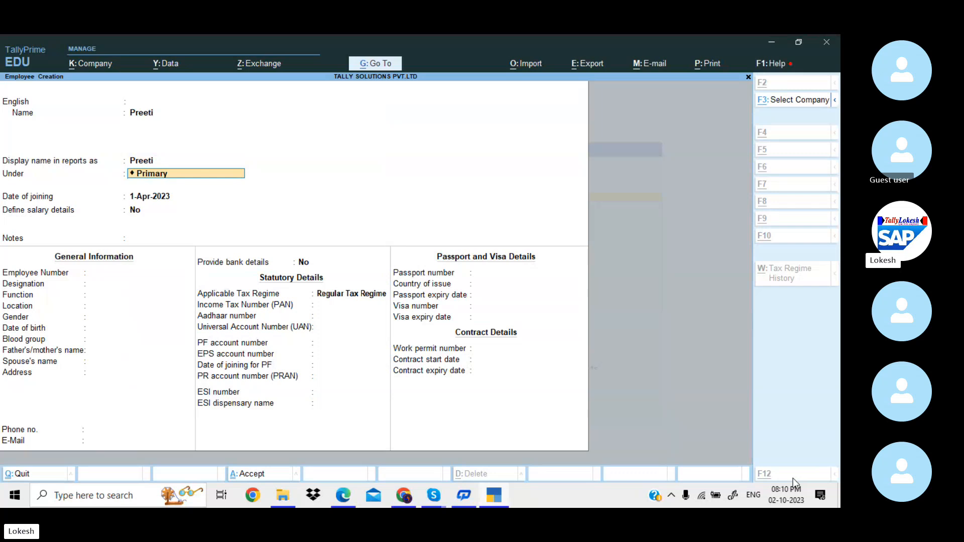
key(alt+Tab)
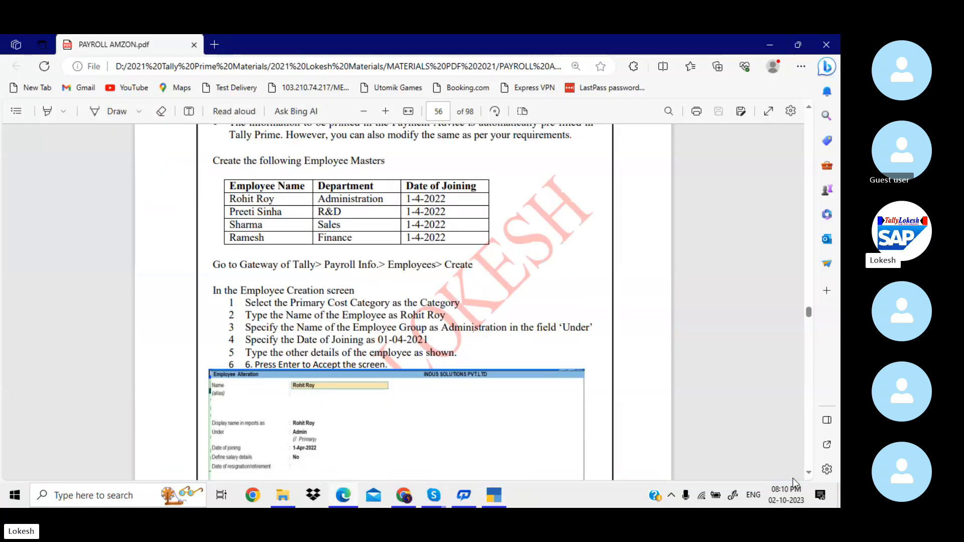
key(alt+Tab)
text(r)
key(Return)
key(Return)
key(Return)
key(Return)
key(Return)
key(Return)
key(Return)
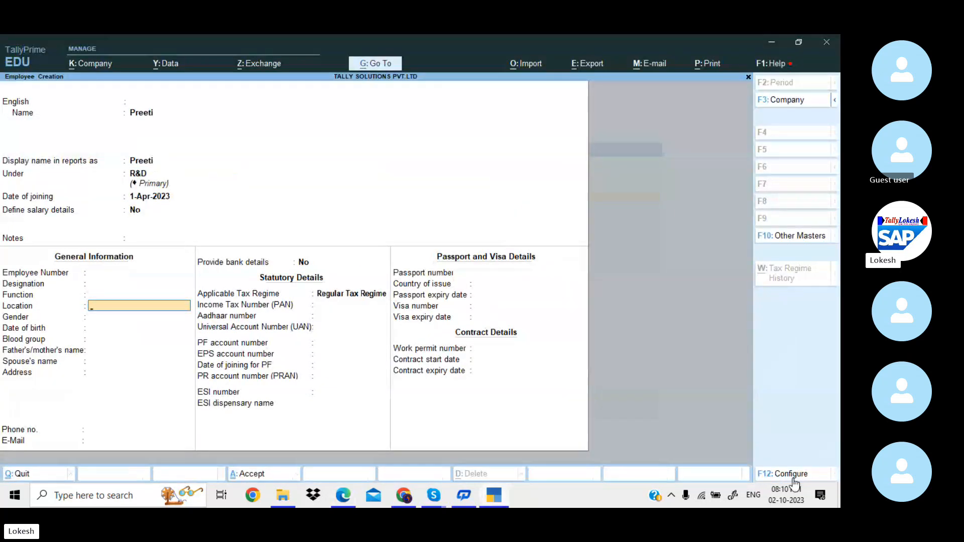
key(ctrl+a)
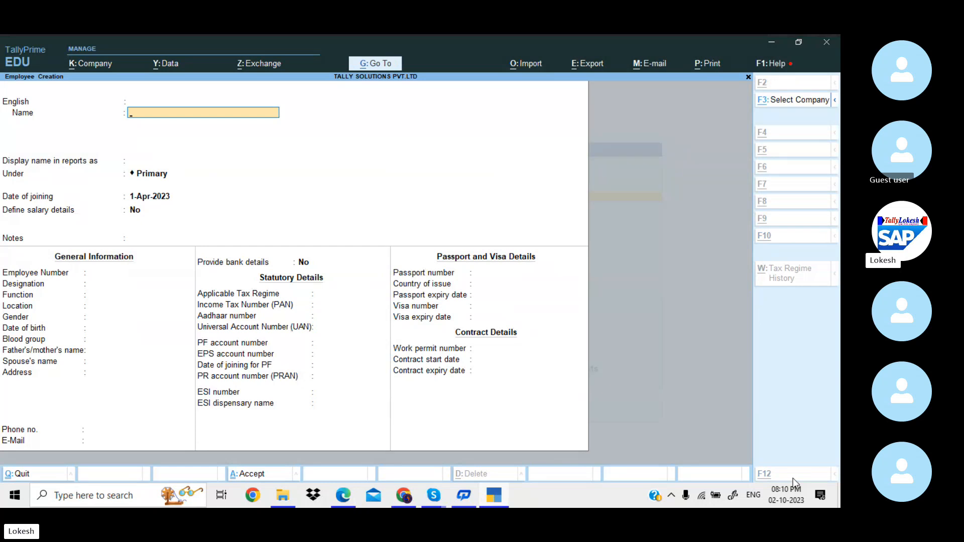
Create the next employee under the Sales group and save it.
key(alt+Tab)
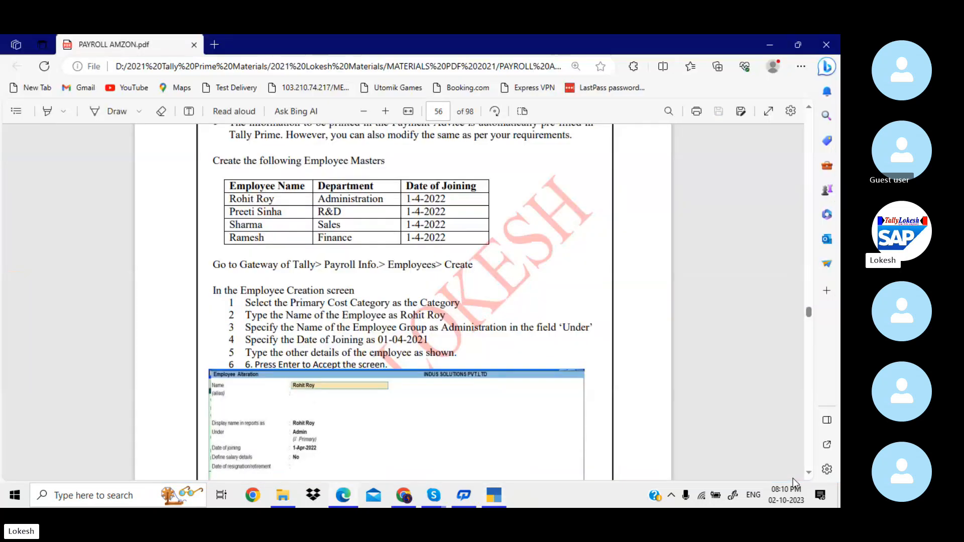
key(alt+Tab)
text(Sharma)
key(Return)
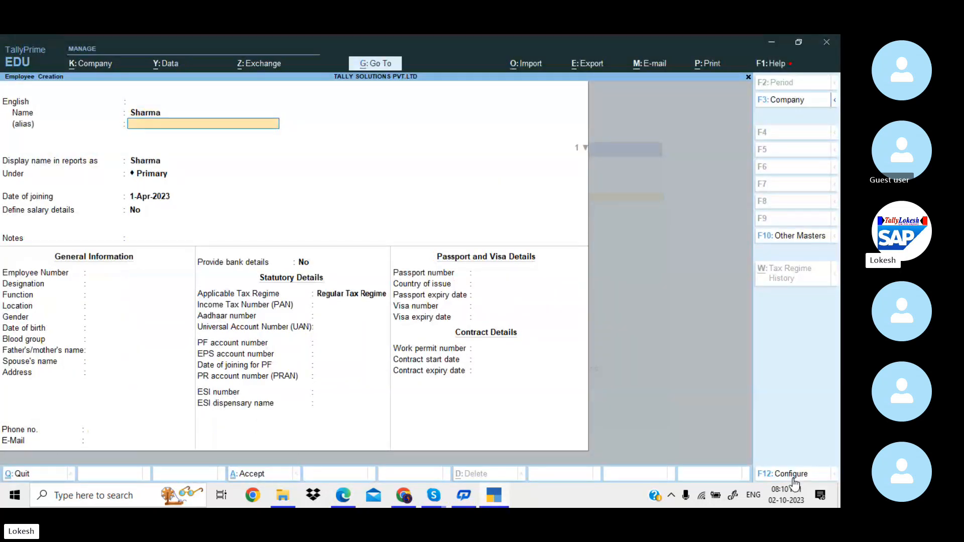
key(Return)
key(Return)
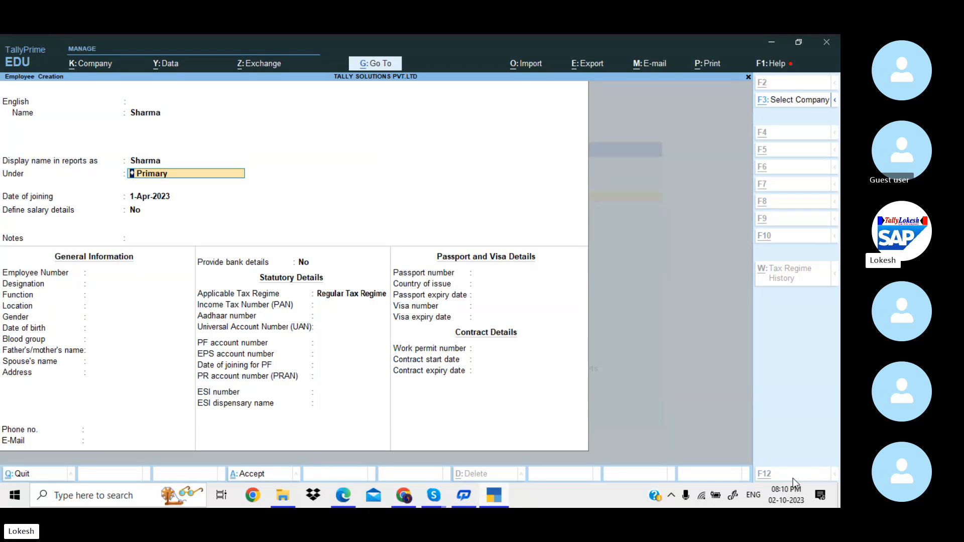
key(alt+Tab)
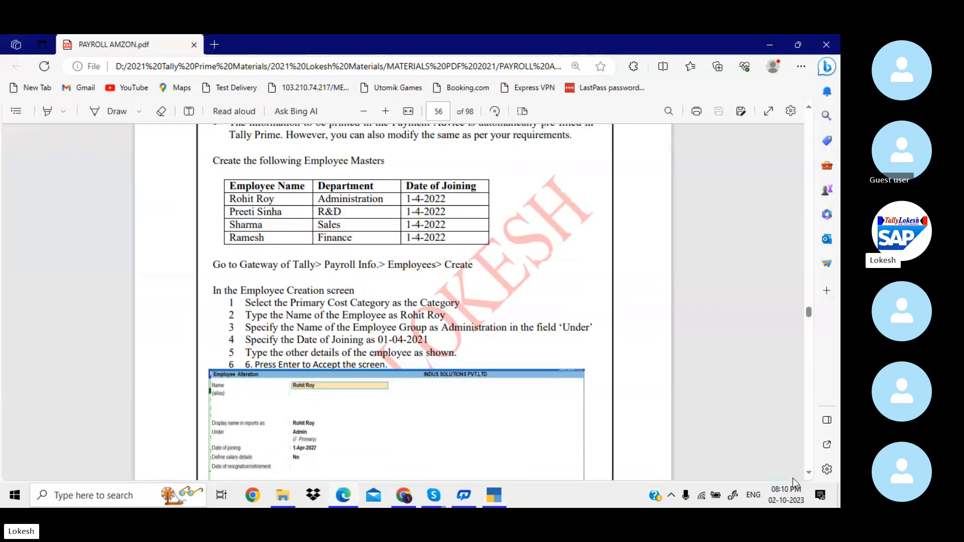
key(alt+Tab)
text(Sales)
key(Return)
key(ctrl+a)
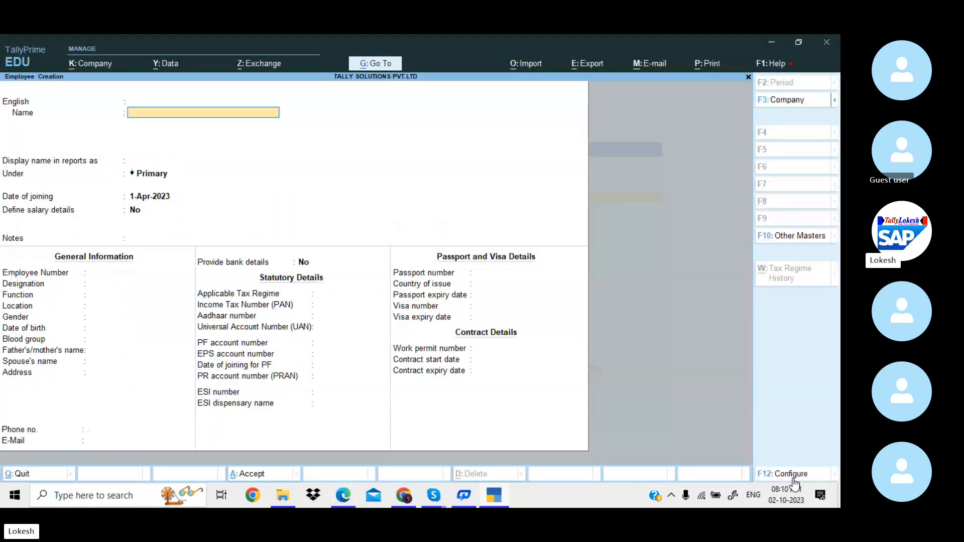
Create the last employee under the Finance group and save it.
key(alt+Tab)
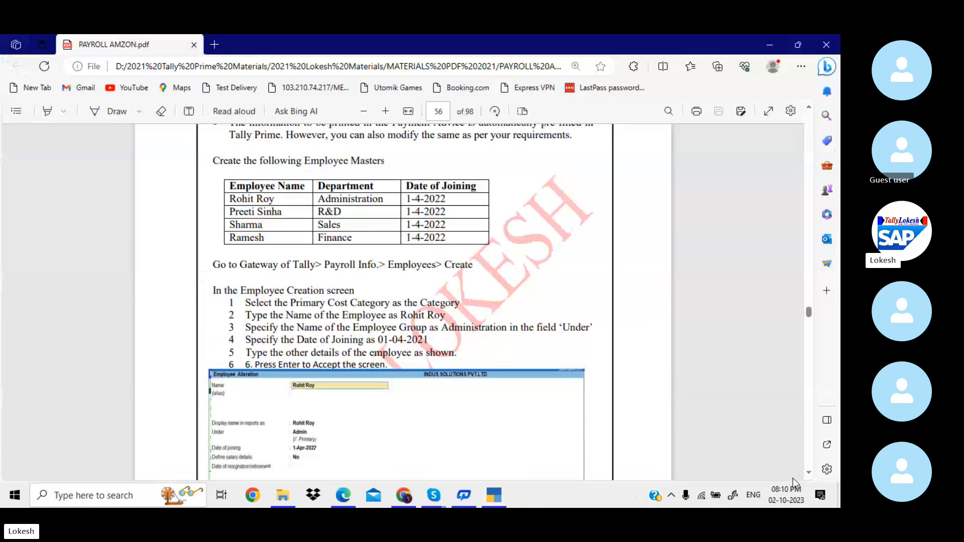
key(alt+Tab)
text(Ramesh)
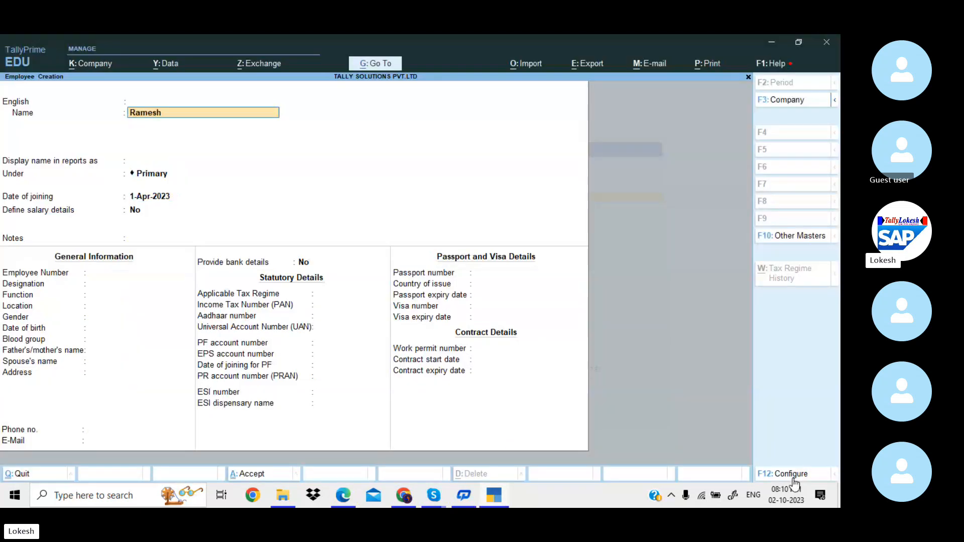
key(Return)
key(Return)
key(Return)
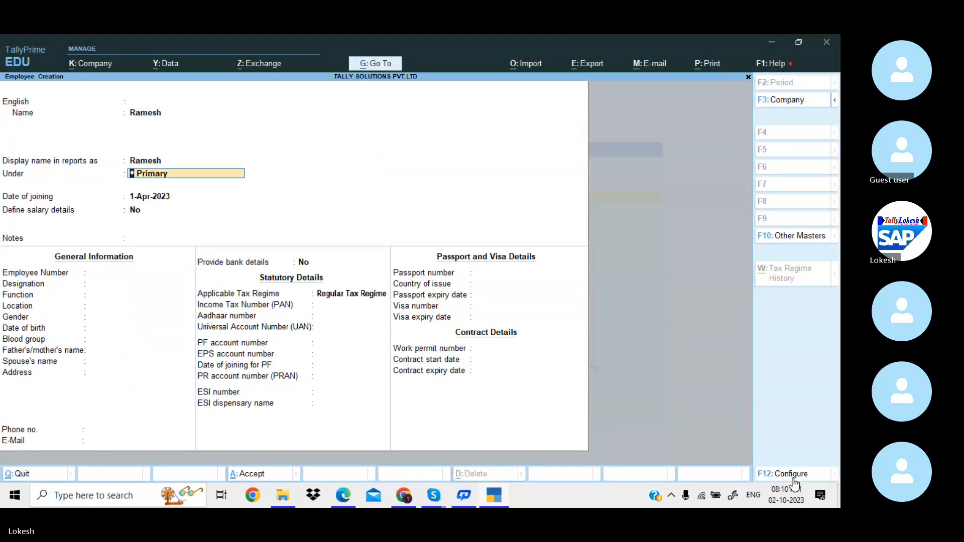
key(Down)
key(Return)
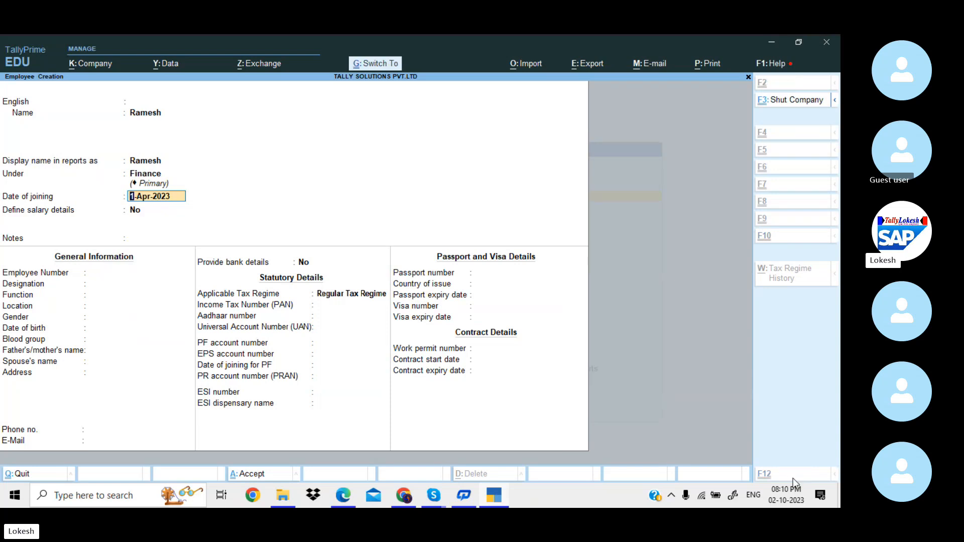
key(ctrl+a)
Scroll the payroll guide to page 57's Simple Payroll Units section, then return to TallyPrime.
key(alt+Tab)
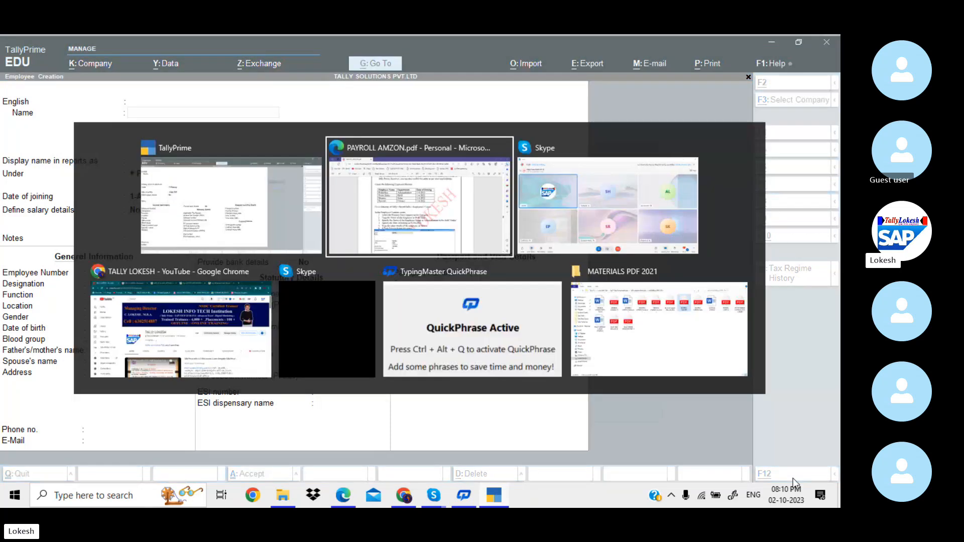
scroll(794, 480, down, 10)
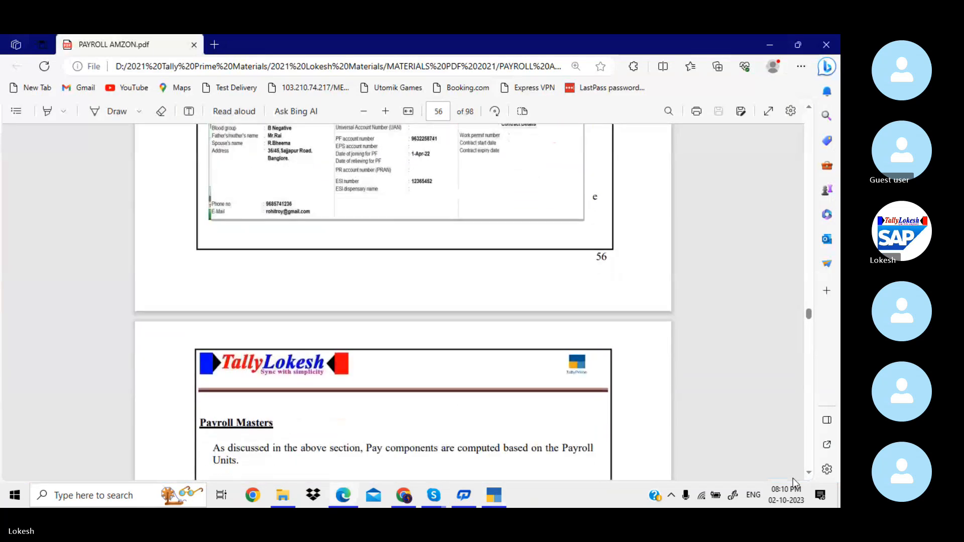
scroll(794, 480, down, 7)
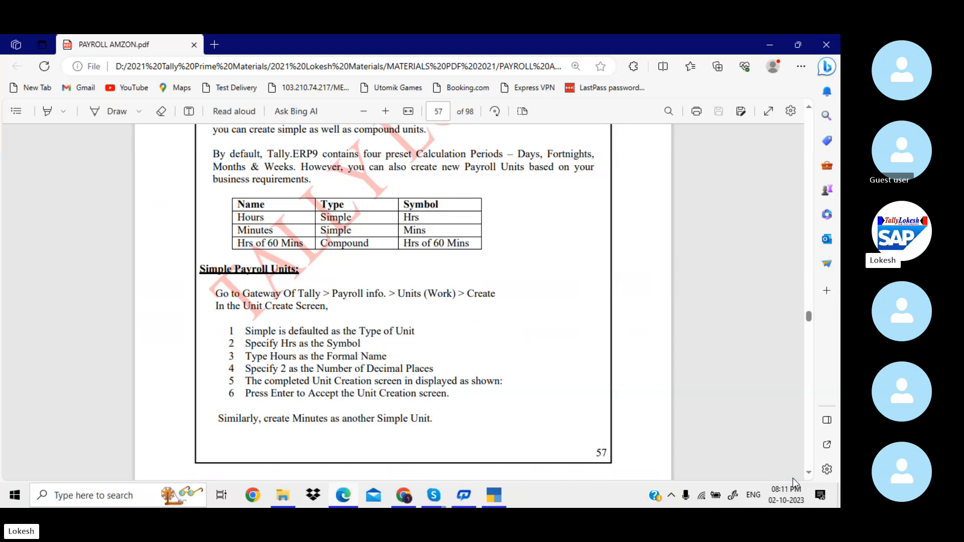
key(alt+Tab)
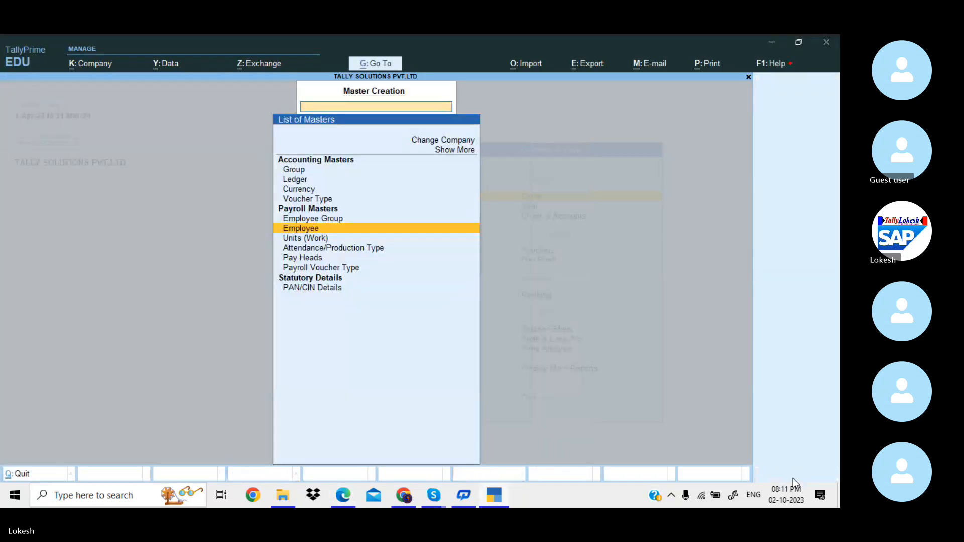
Create simple work units hrs (Hours) and mins (Minutes).
key(Down)
key(Return)
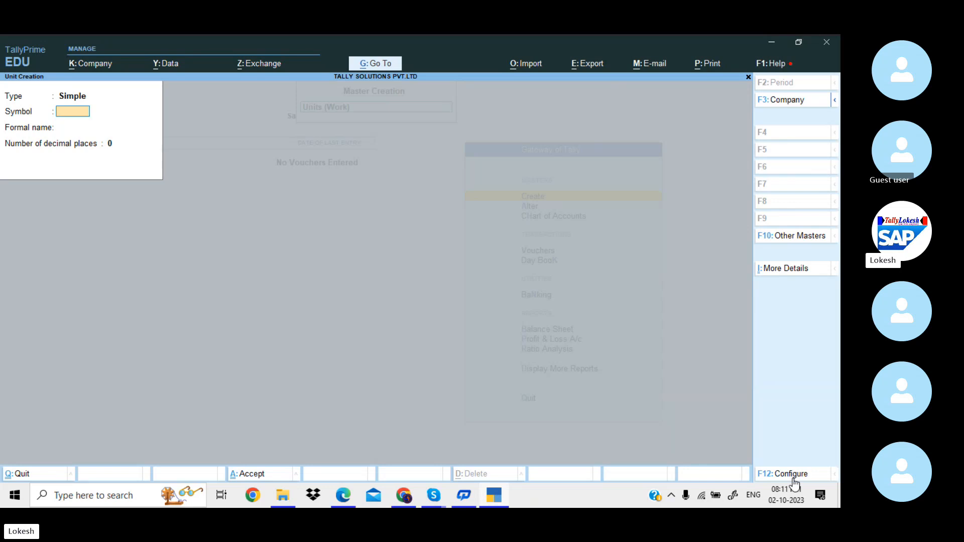
text(hrs)
key(Return)
text(Hou)
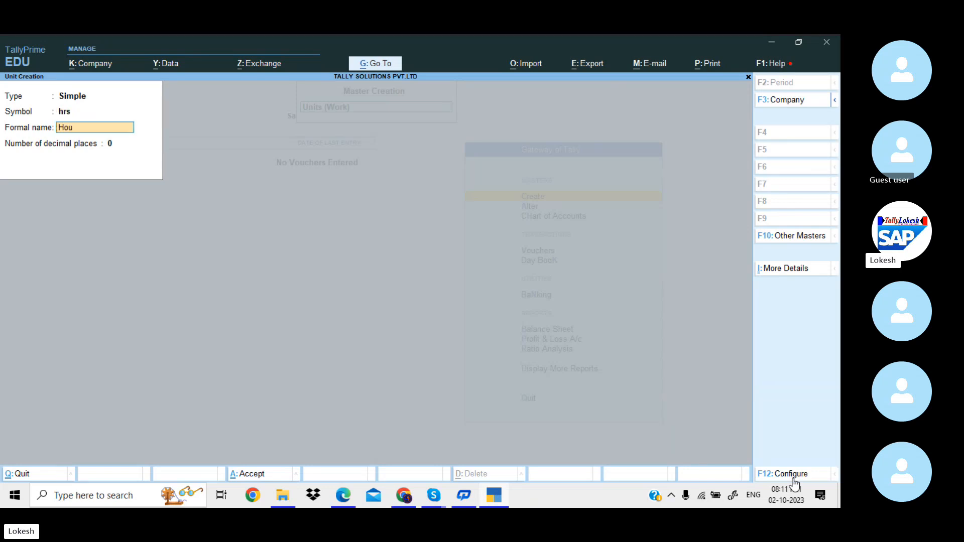
text(rs)
key(Return)
key(Return)
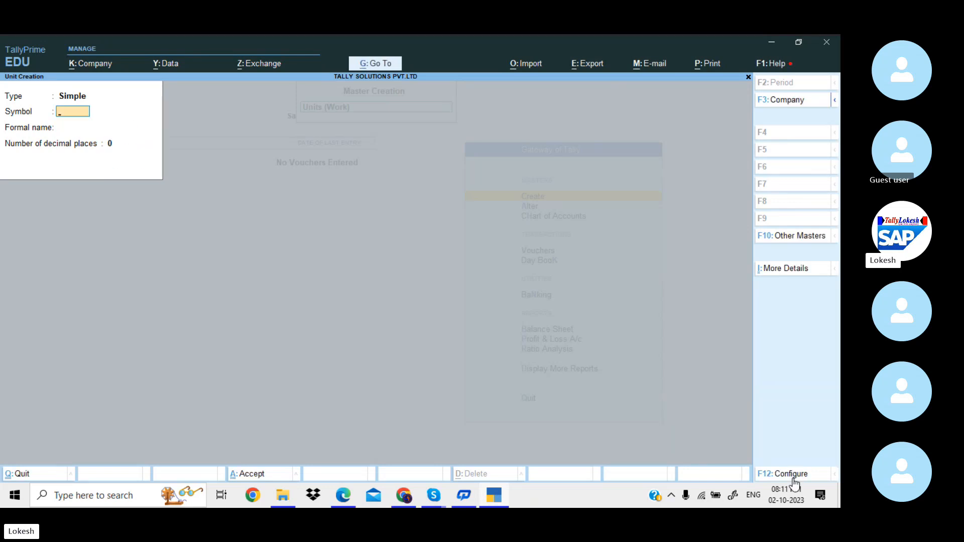
text(mins)
key(Return)
text(Mi)
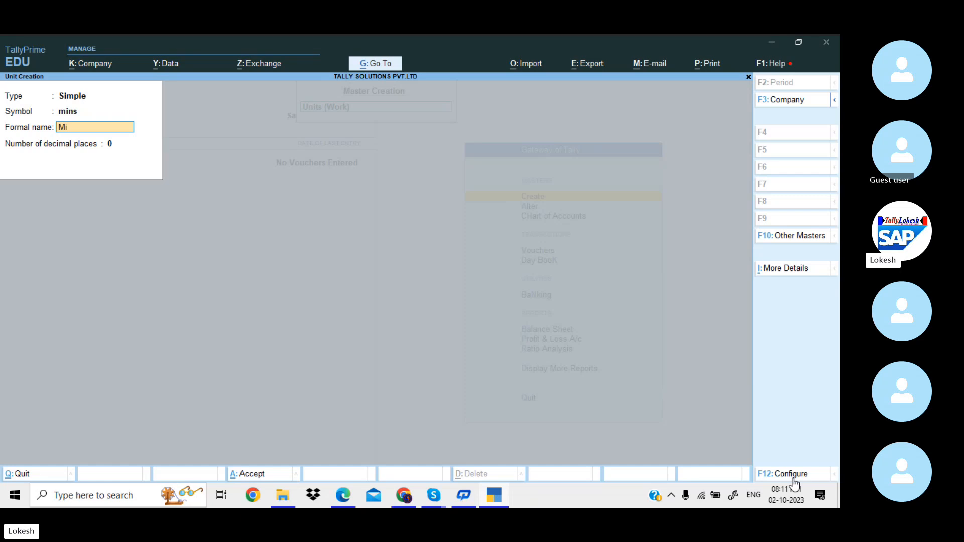
text(nutes)
key(Return)
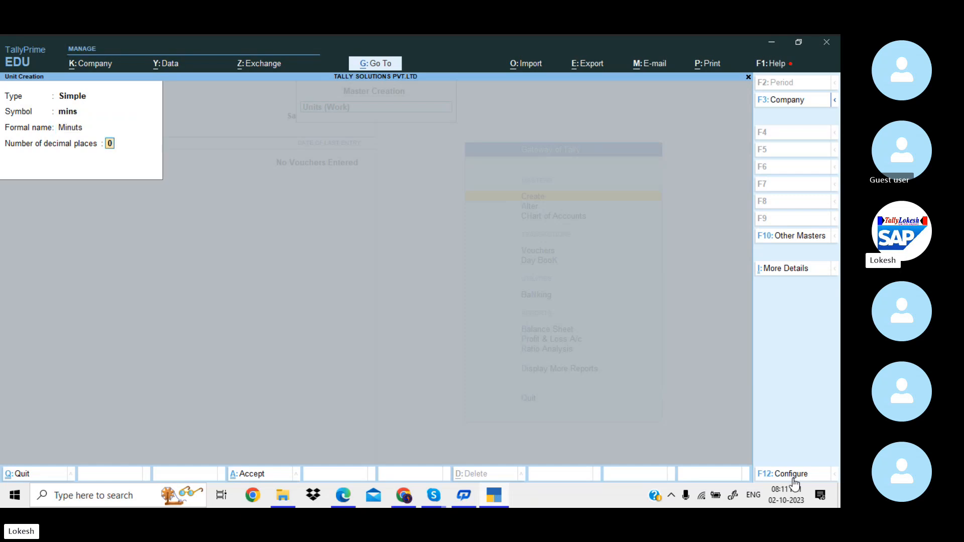
key(Return)
Create the compound unit hrs of 60 mins, checking the guide for its details.
key(BackSpace)
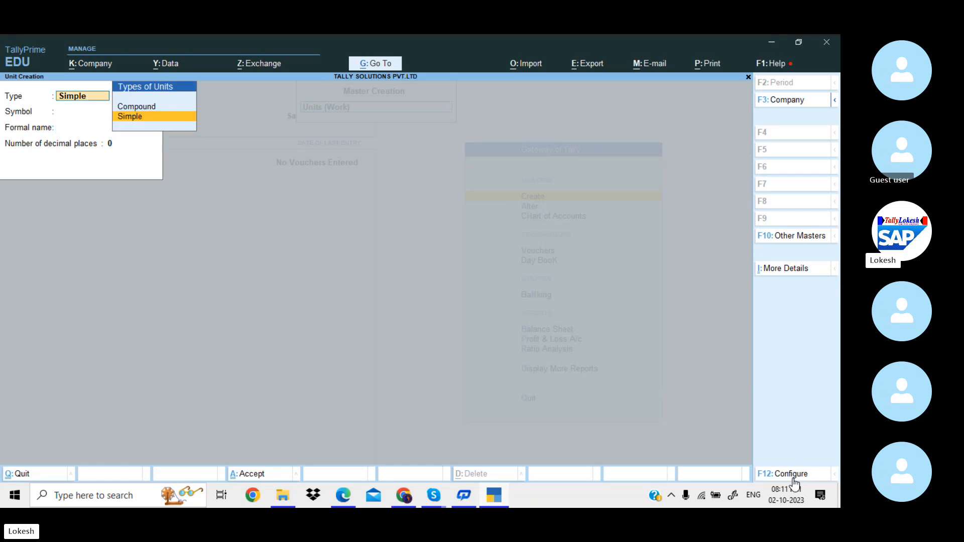
key(Up)
key(Return)
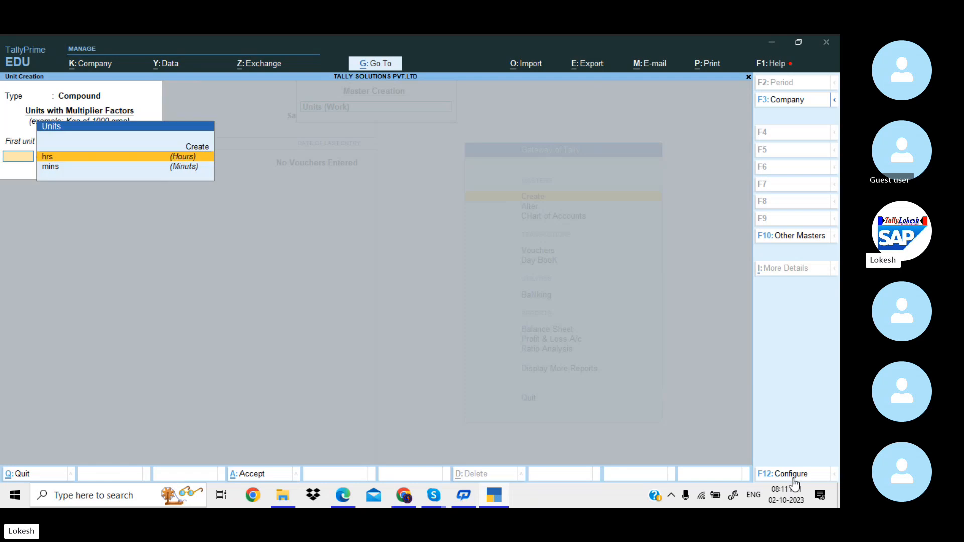
key(Return)
key(alt)
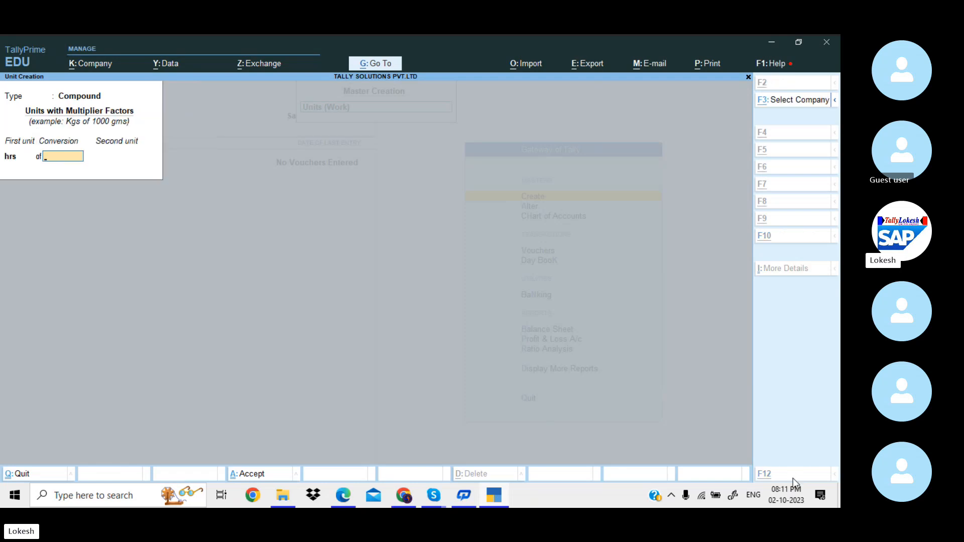
key(alt+Tab)
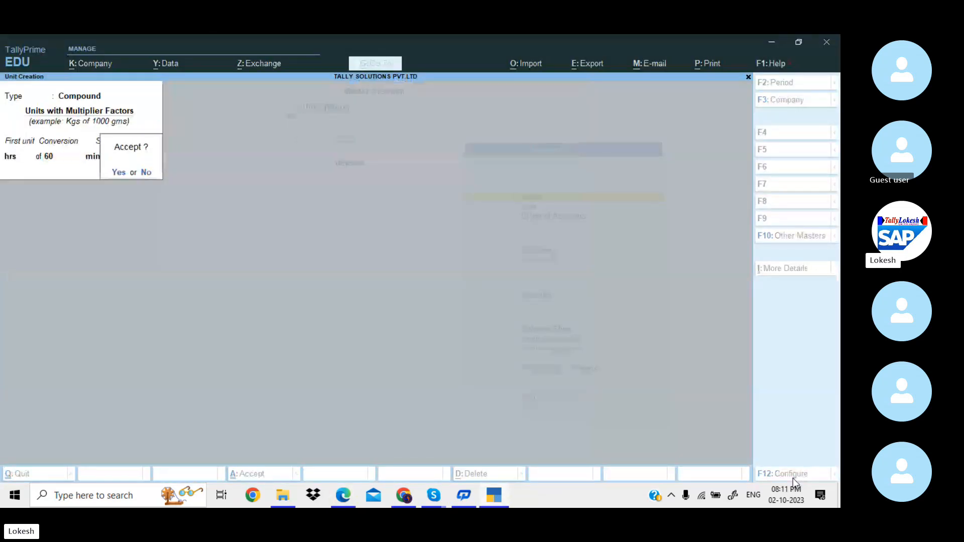
key(n)
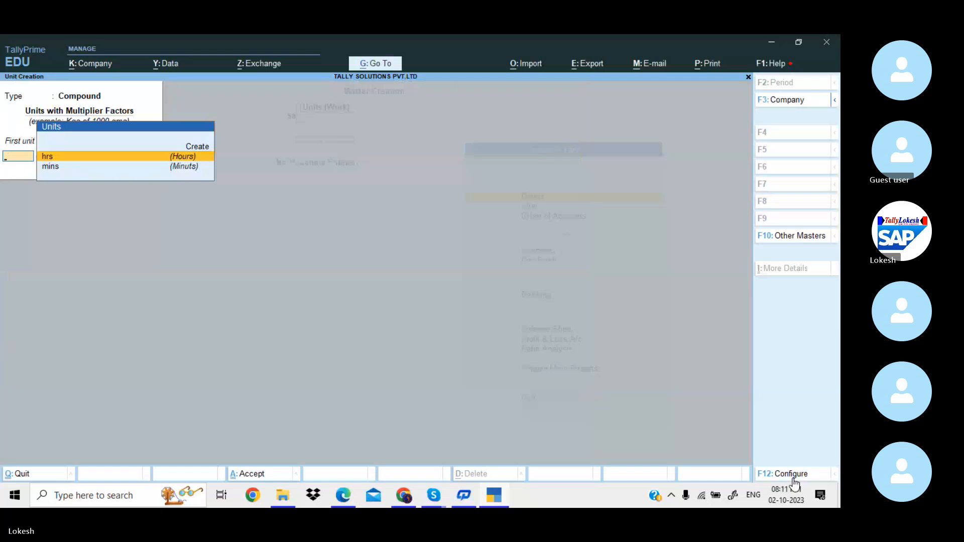
key(alt)
key(alt+Tab)
scroll(794, 480, down, 5)
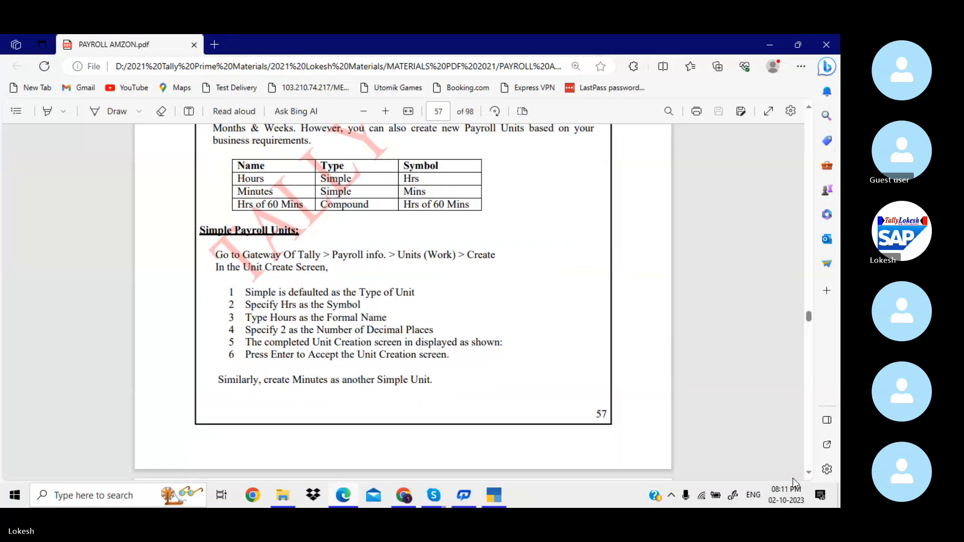
Create attendance type Present as Attendance / Leave with Pay.
scroll(794, 480, down, 8)
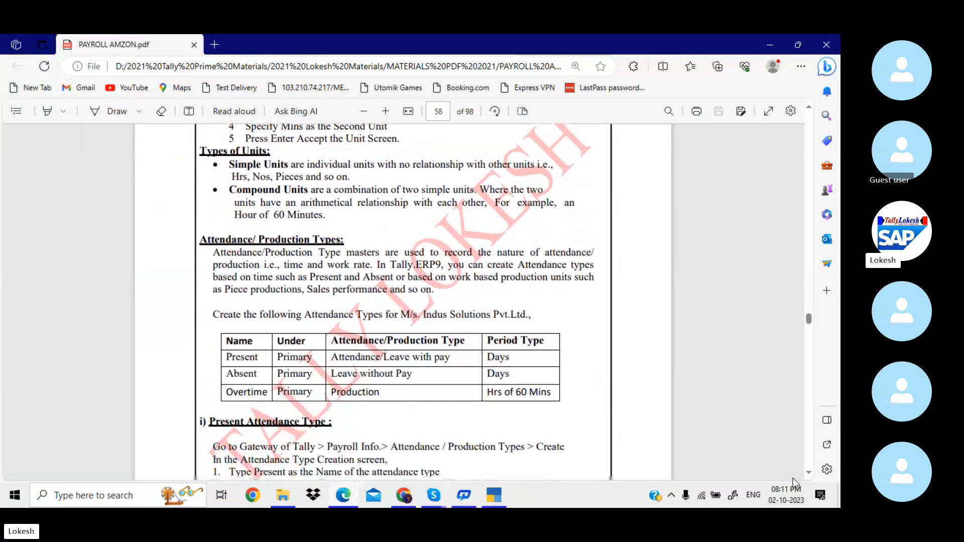
scroll(793, 482, down, 2)
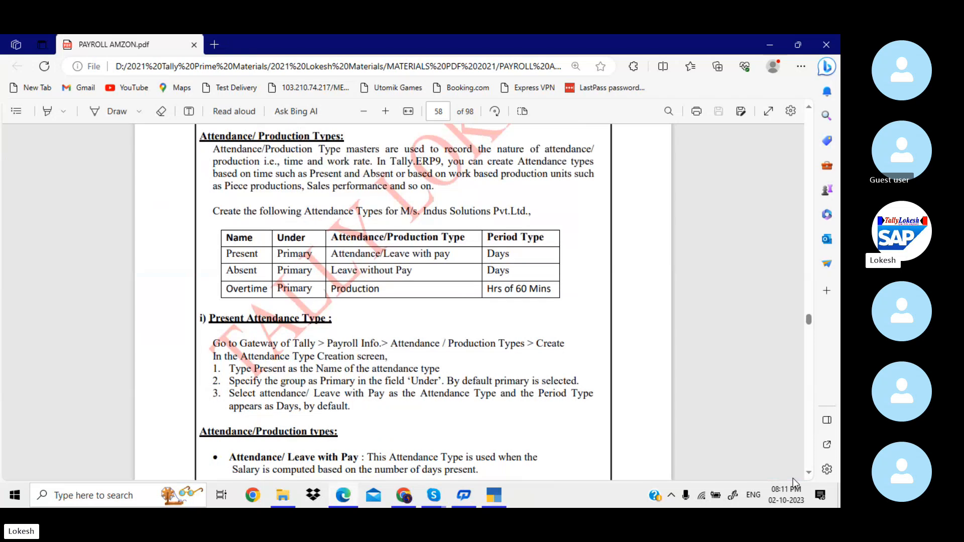
scroll(793, 482, down, 1)
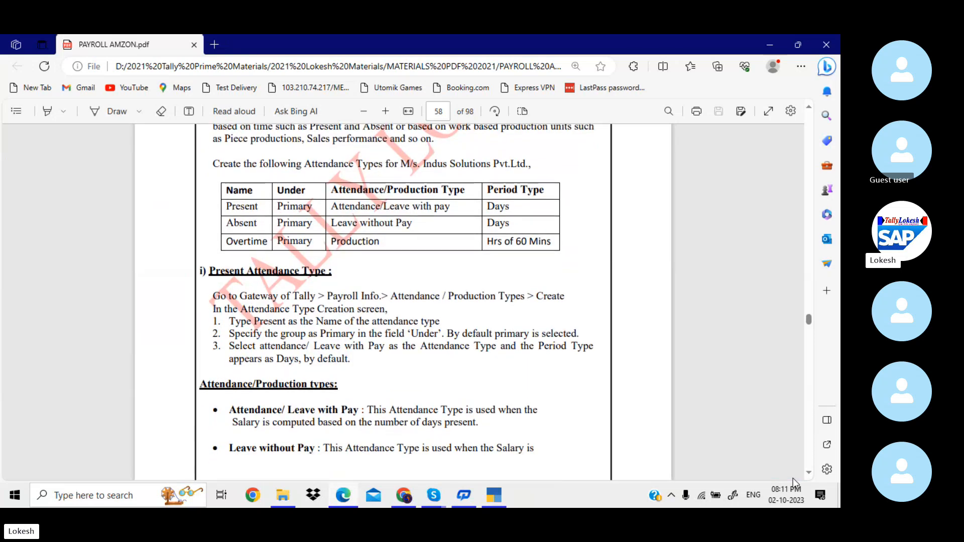
key(alt+Tab)
key(Escape)
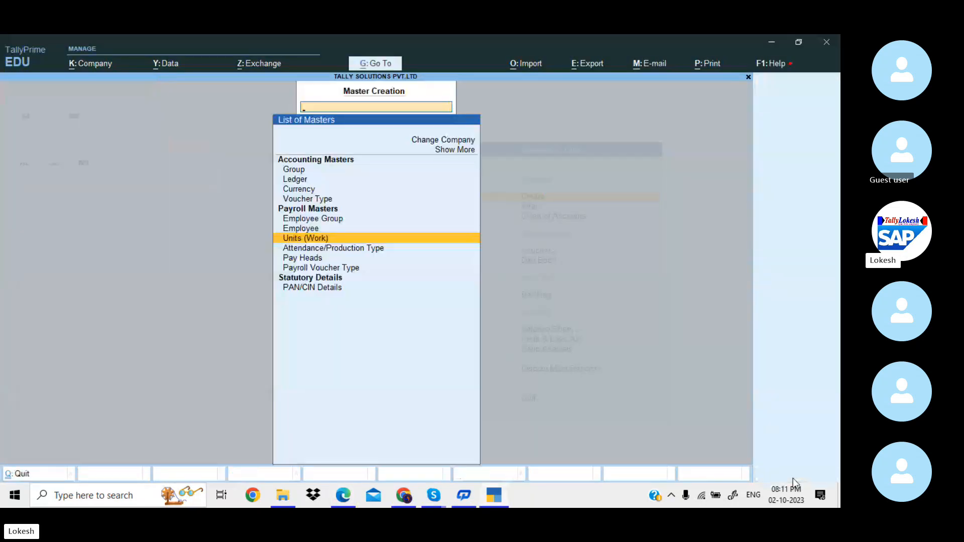
key(Down)
key(Return)
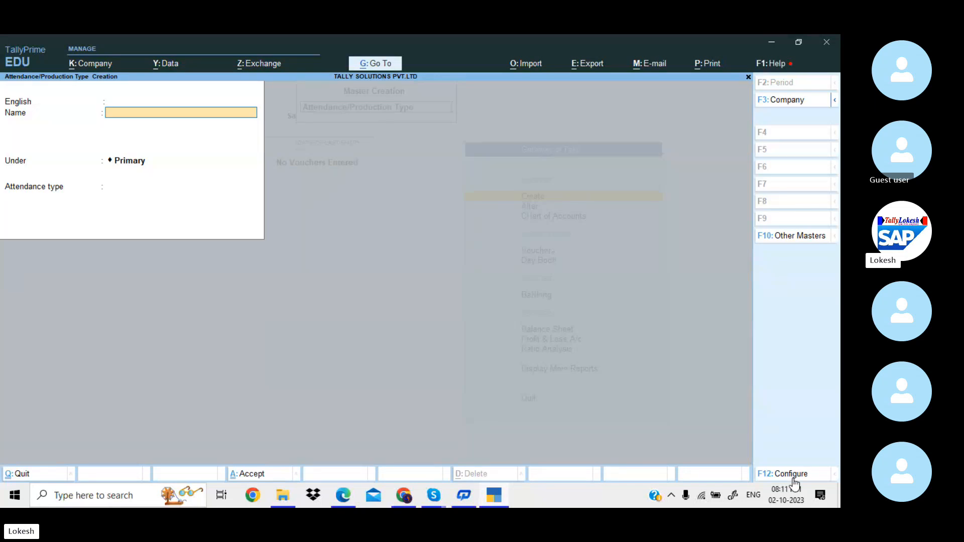
text(Present)
key(Return)
key(Return)
key(Return)
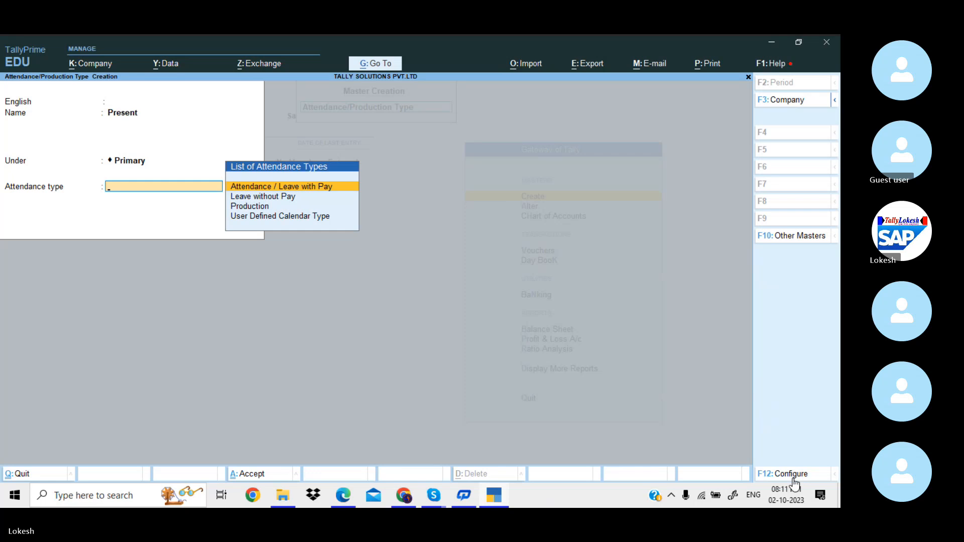
key(alt+Tab)
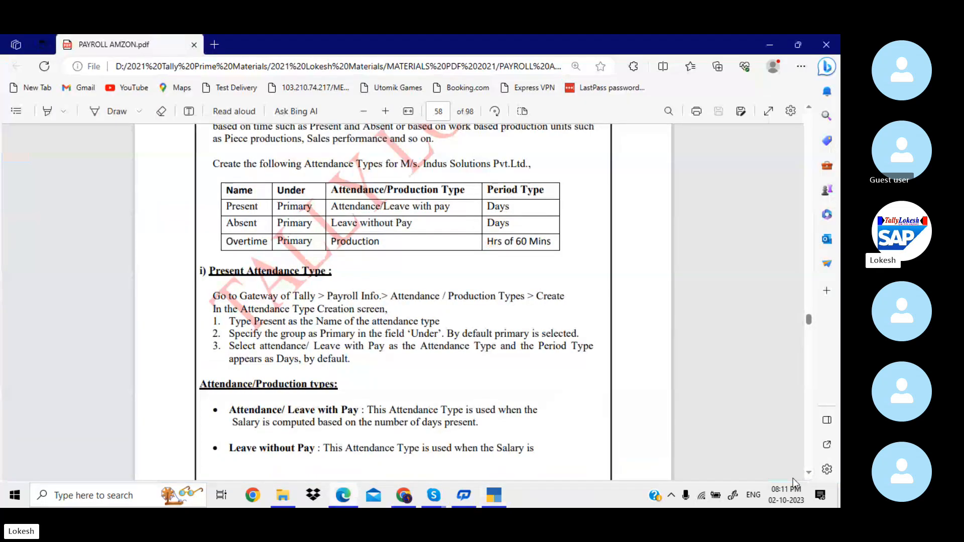
key(alt+Tab)
key(Return)
key(Return)
key(Return)
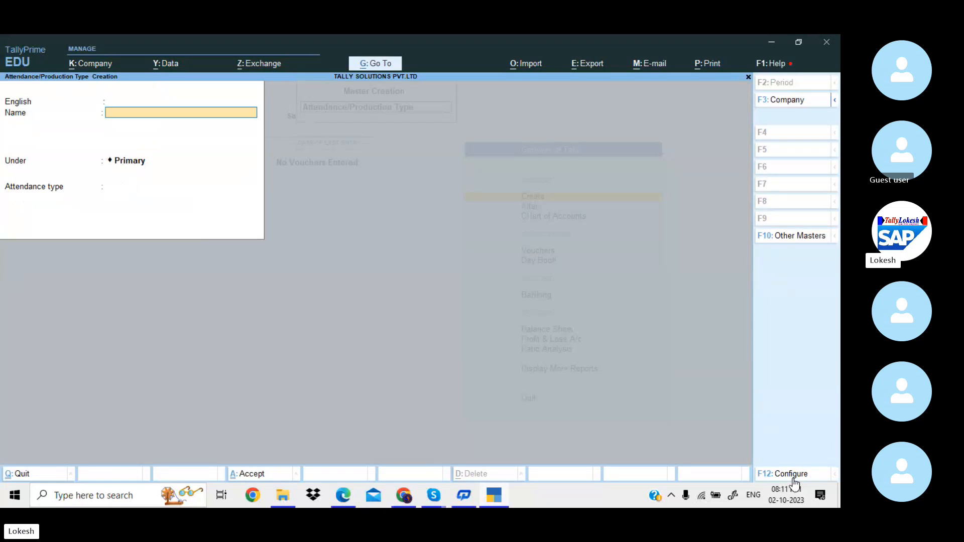
text(Absent)
key(Return)
key(Return)
key(Return)
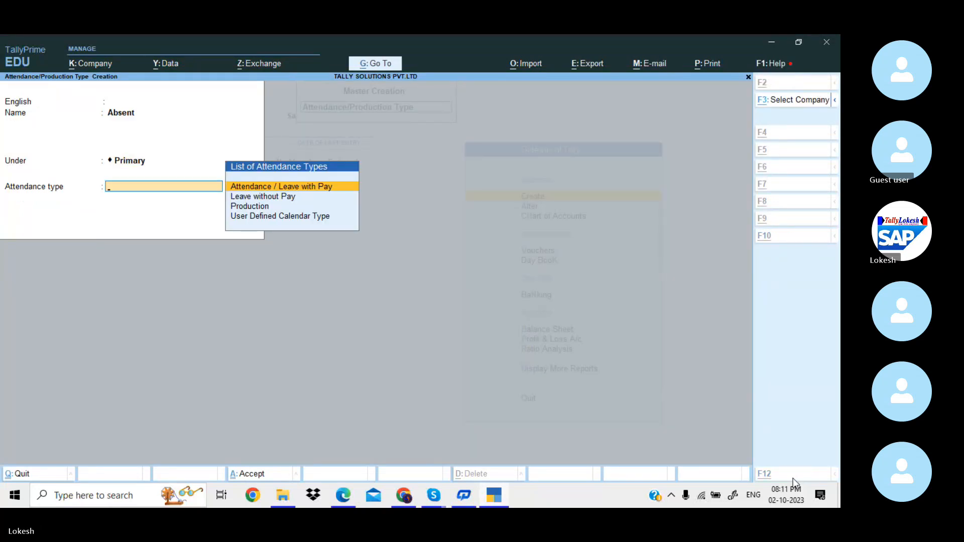
Save Absent as a Leave without Pay attendance type.
key(alt+Tab)
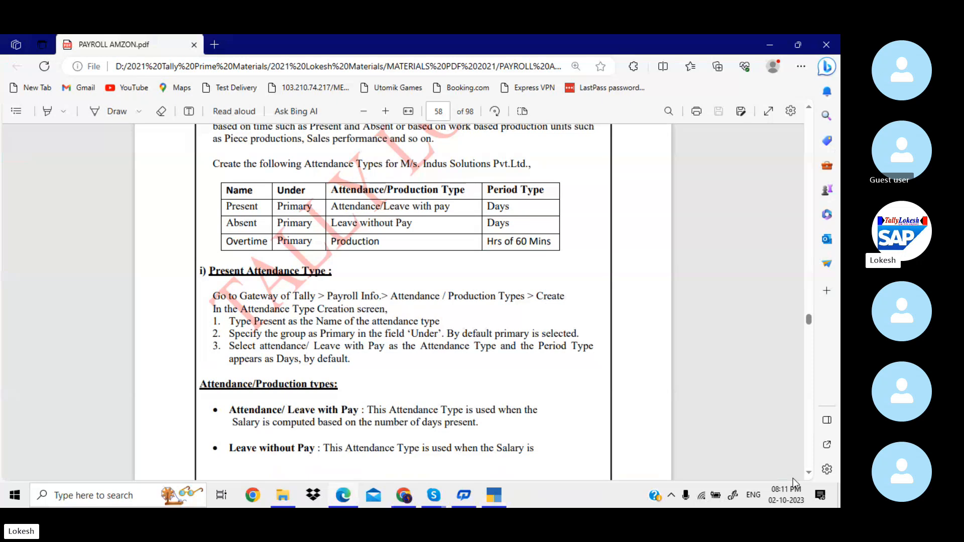
key(alt+Tab)
key(Down)
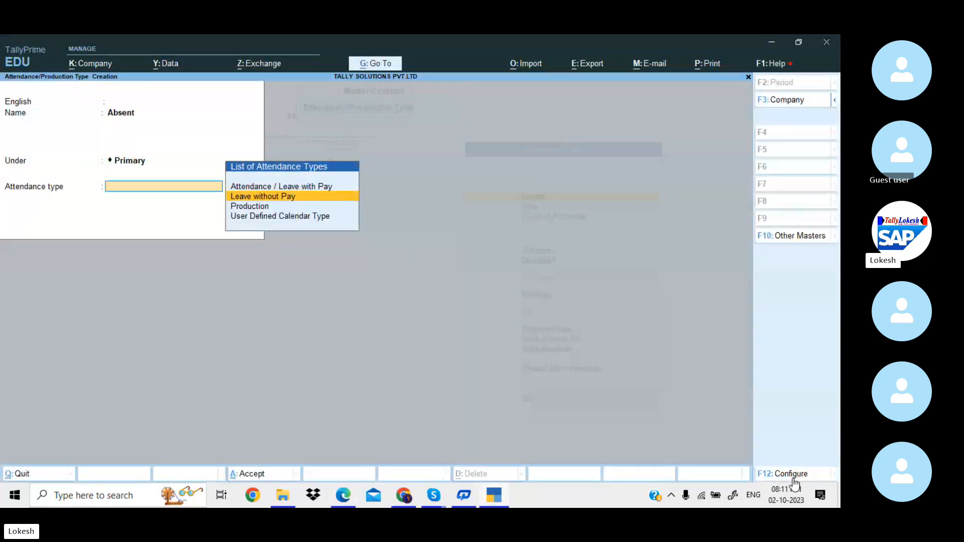
key(Return)
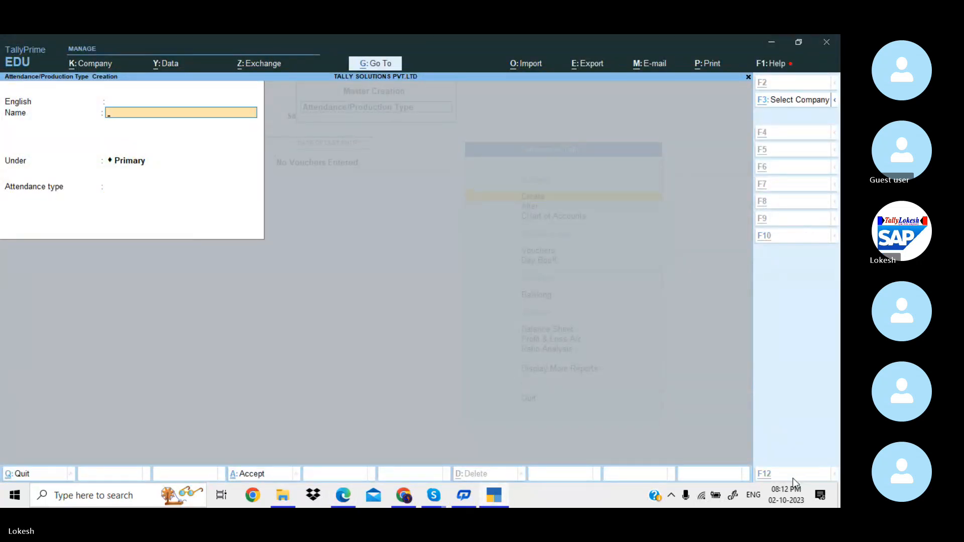
key(alt+Tab)
Create Overtime as a Production type measured in hrs of 60 mins.
text(O)
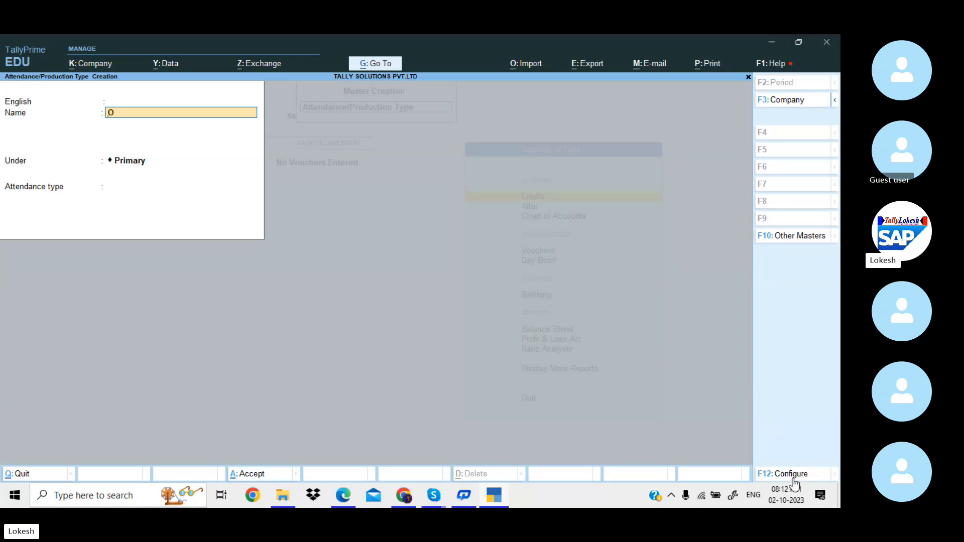
text(vertime)
key(Return)
key(Return)
key(Return)
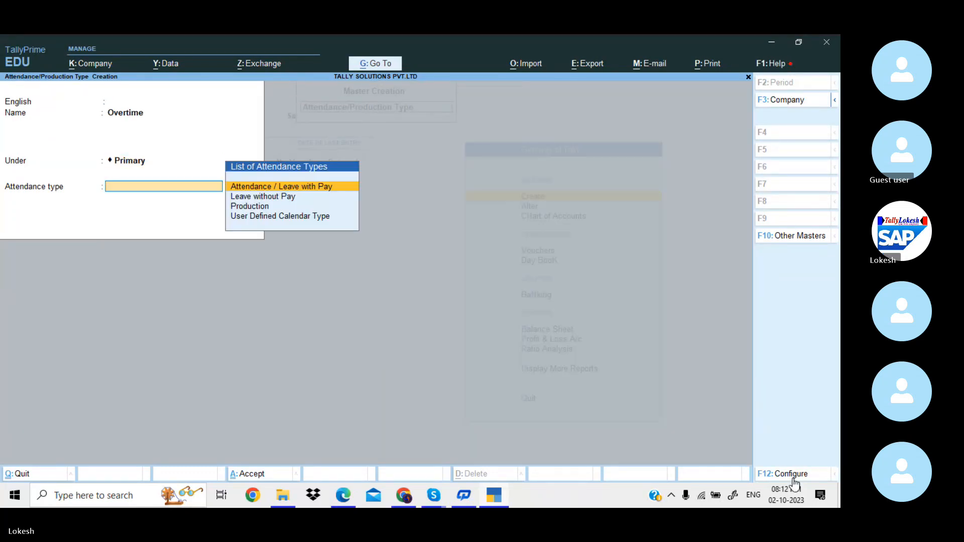
key(Down)
key(Down)
key(Return)
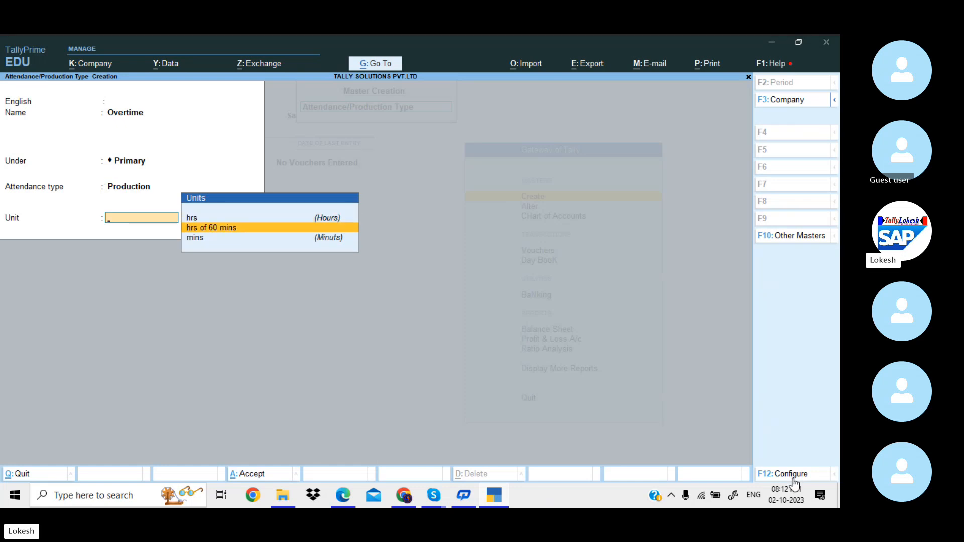
key(Return)
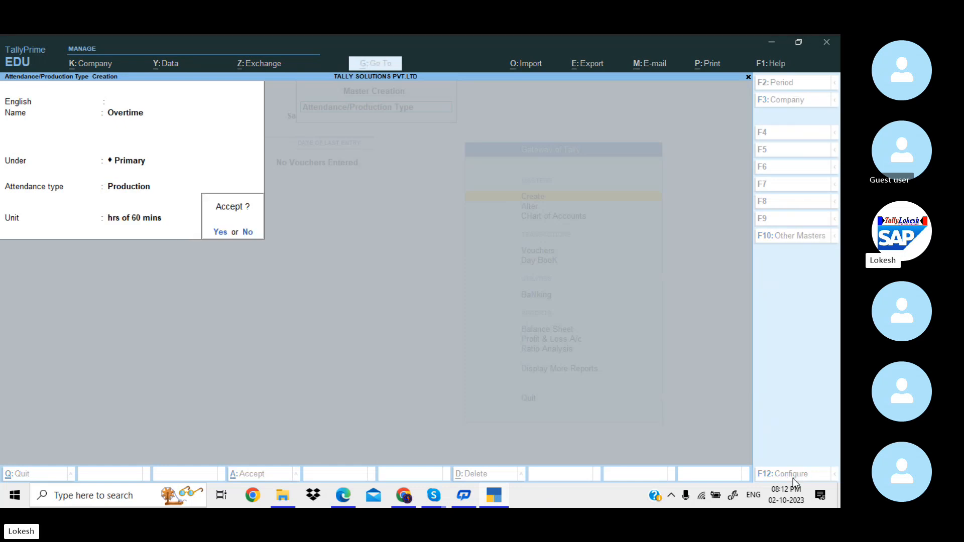
key(Return)
key(alt+Tab)
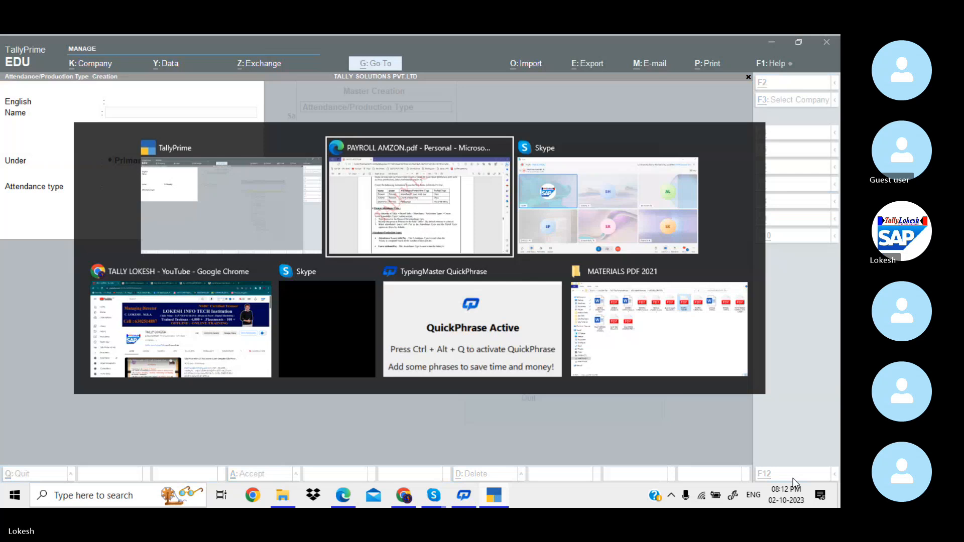
Scroll the payroll PDF from page 60's Earnings Pay Heads table to page 63's Basic Pay screenshot.
scroll(793, 478, down, 10)
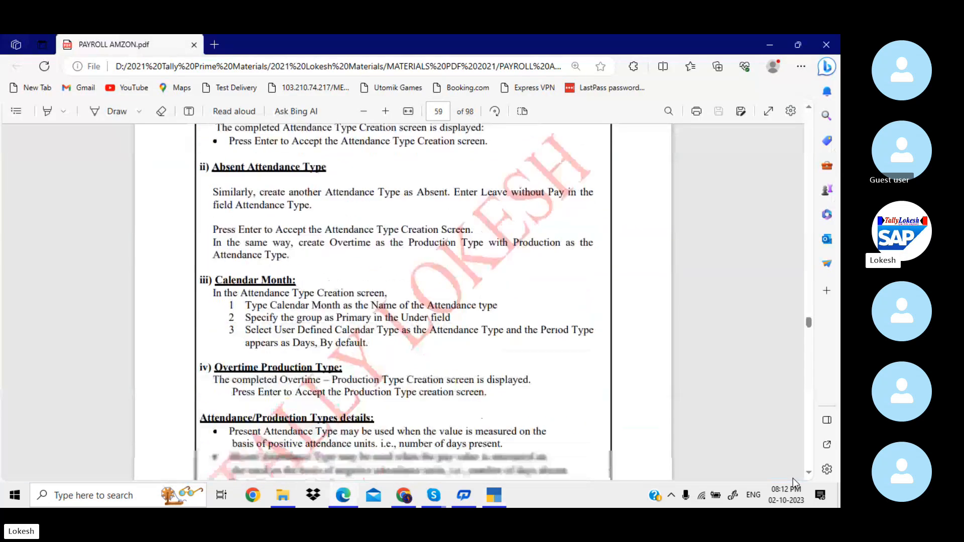
scroll(793, 478, down, 10)
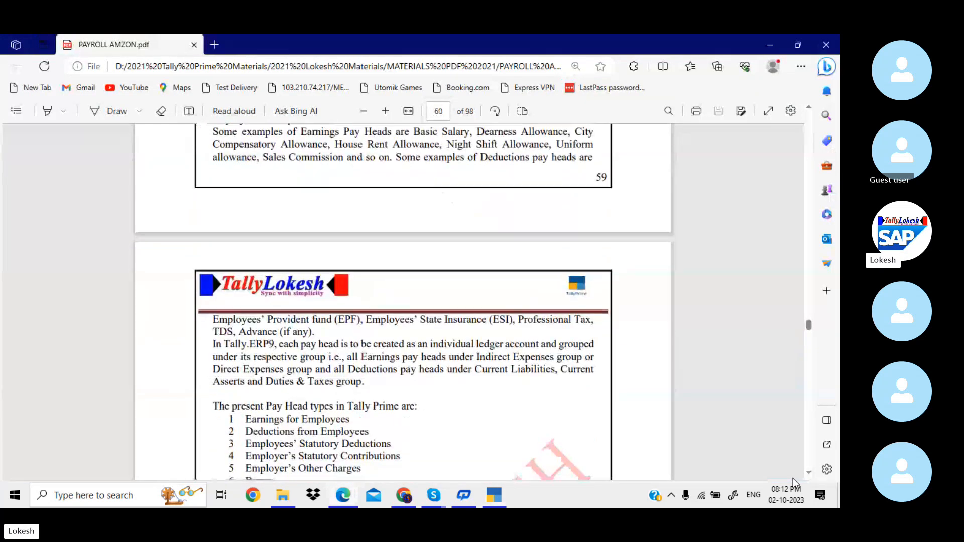
scroll(793, 478, down, 10)
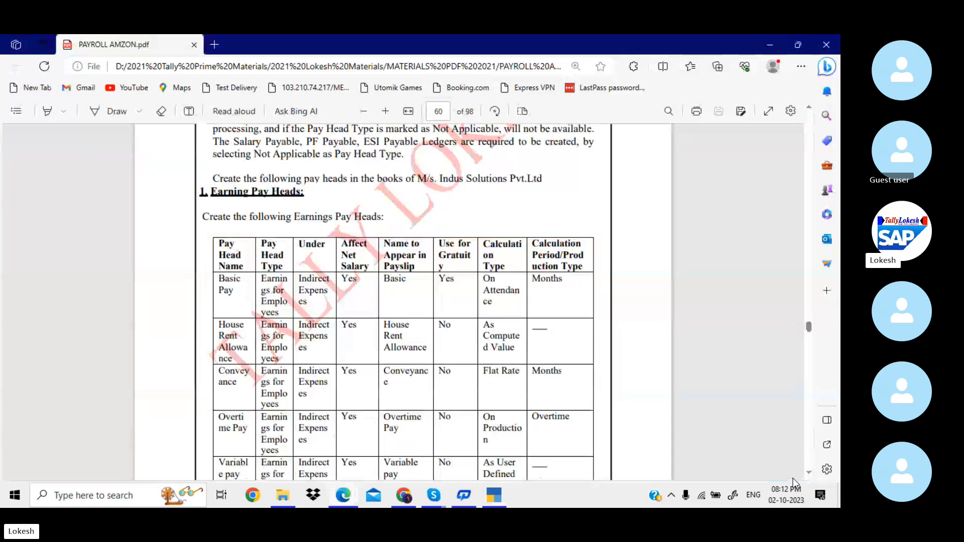
scroll(794, 478, down, 1)
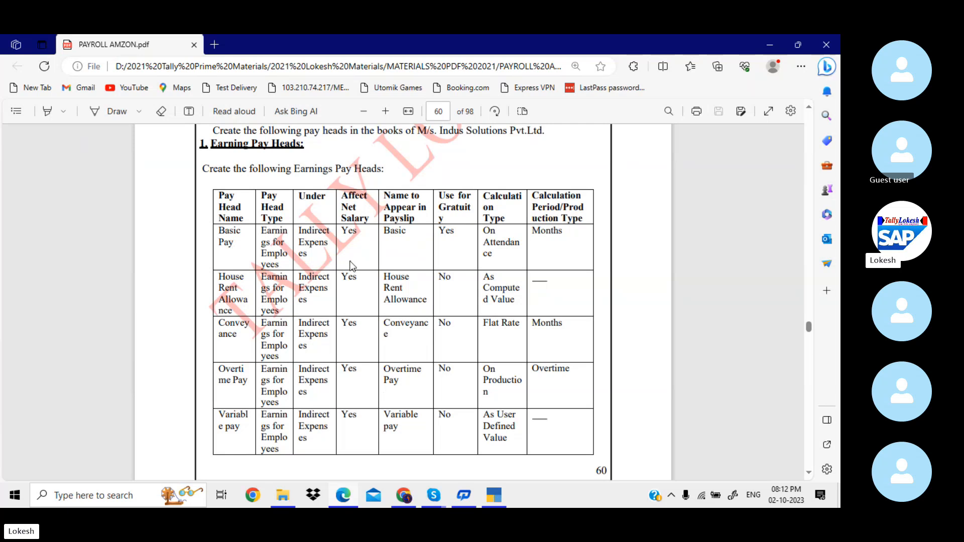
scroll(406, 261, down, 10)
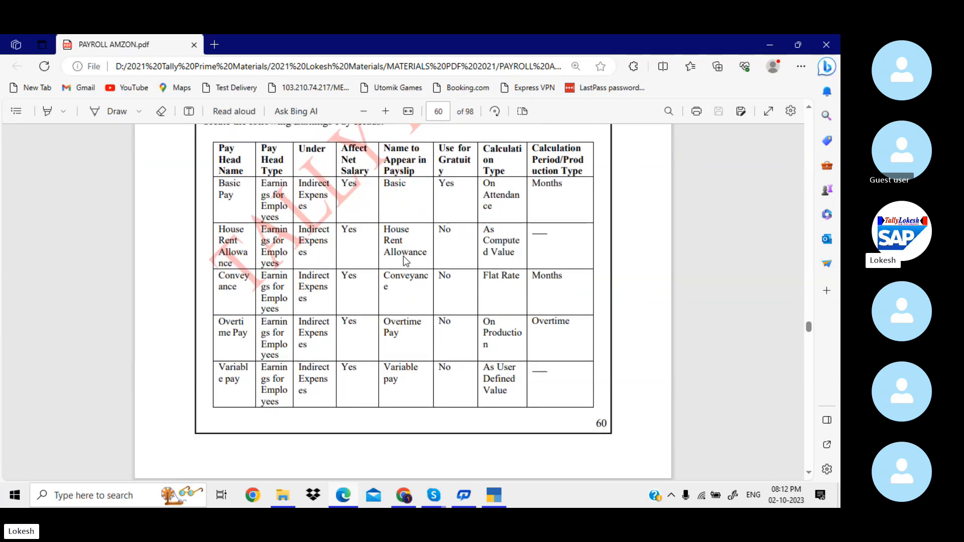
scroll(406, 261, down, 15)
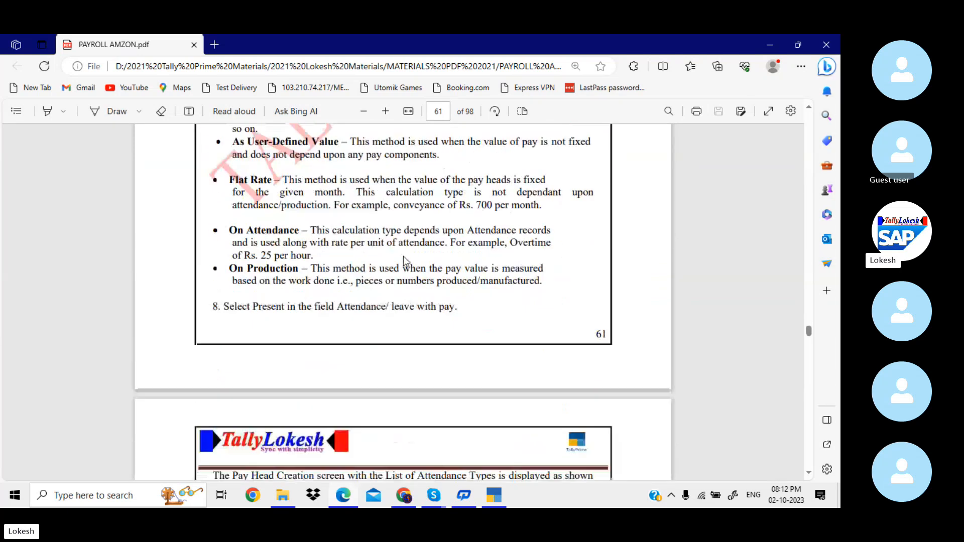
scroll(406, 261, down, 15)
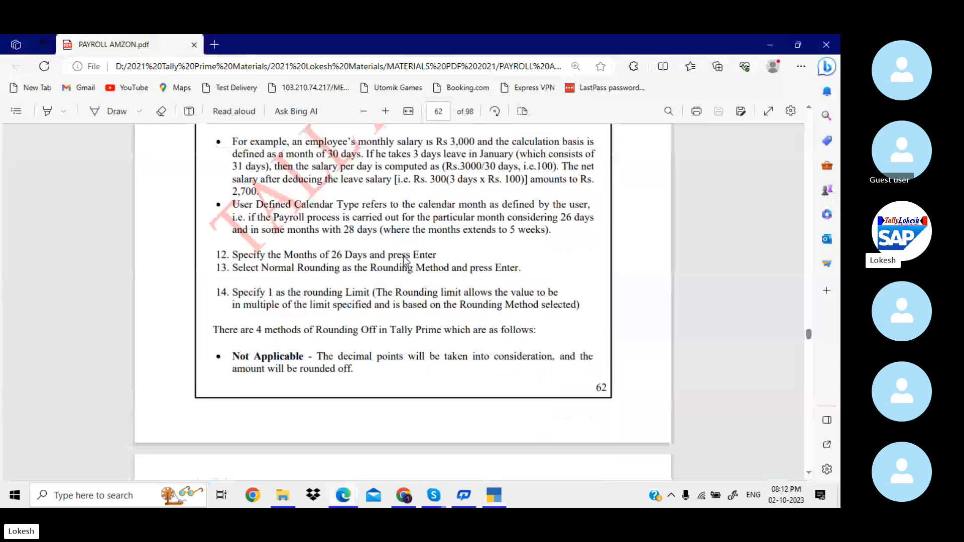
scroll(406, 261, down, 1)
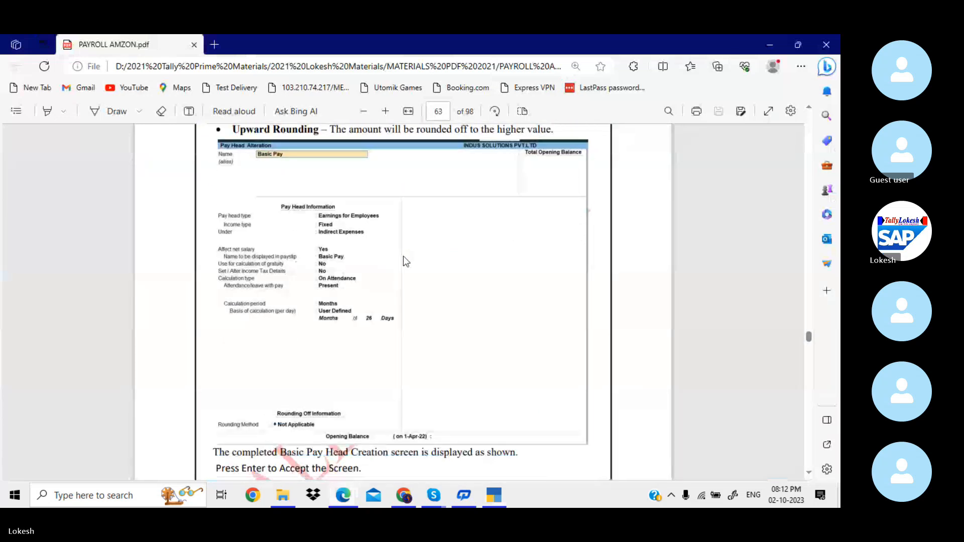
Quit to the List of Masters and start pay head Basic Pay as Earnings for Employees.
key(alt+Tab)
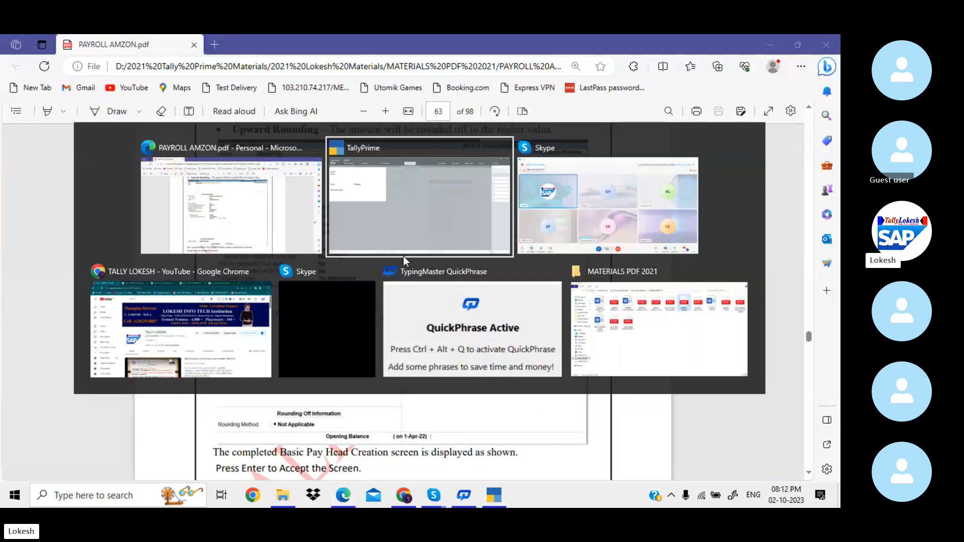
key(Escape)
key(y)
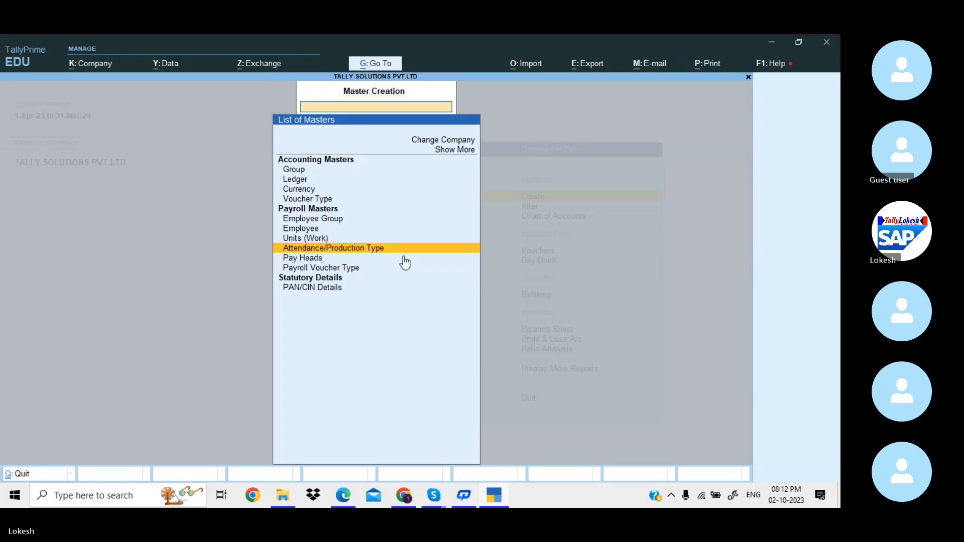
click(405, 259)
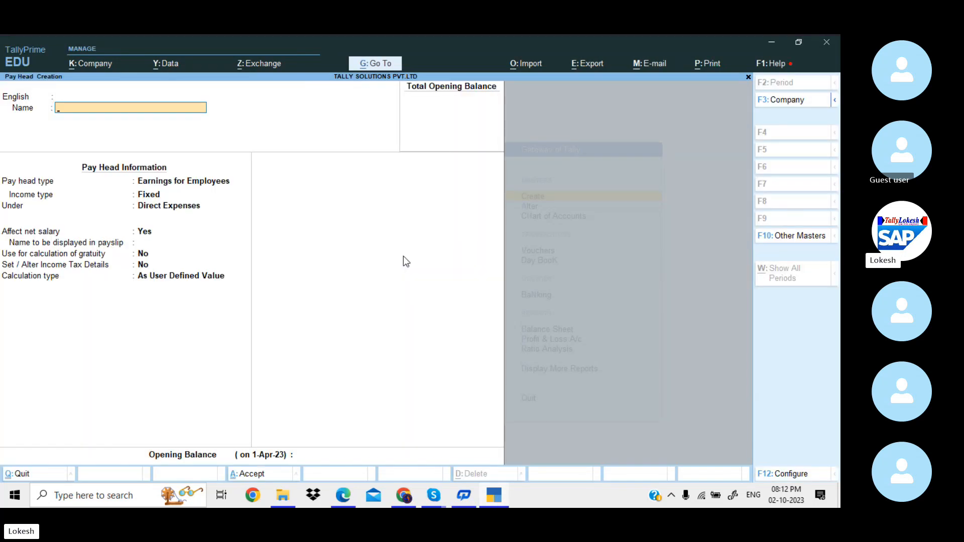
text(Basic Pay)
key(Return)
key(Return)
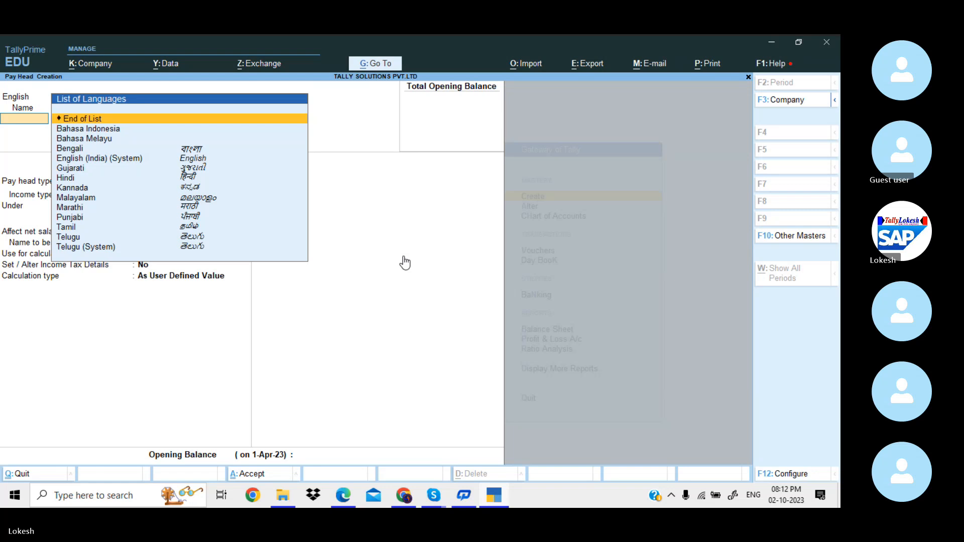
key(Return)
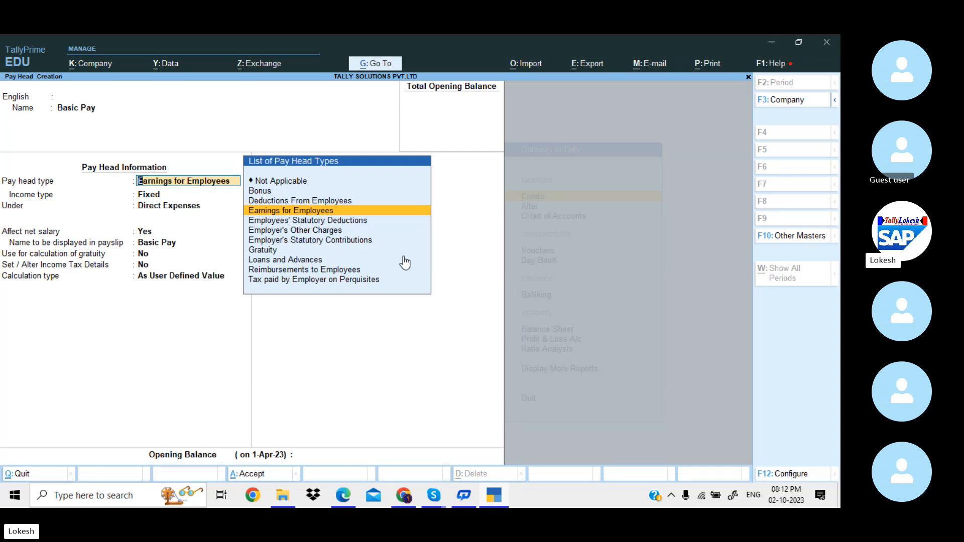
key(Up)
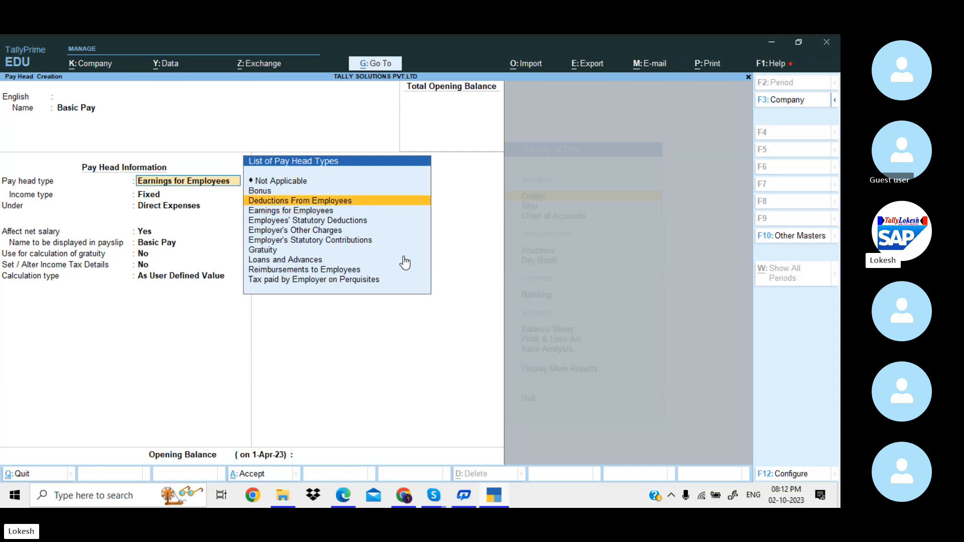
key(Down)
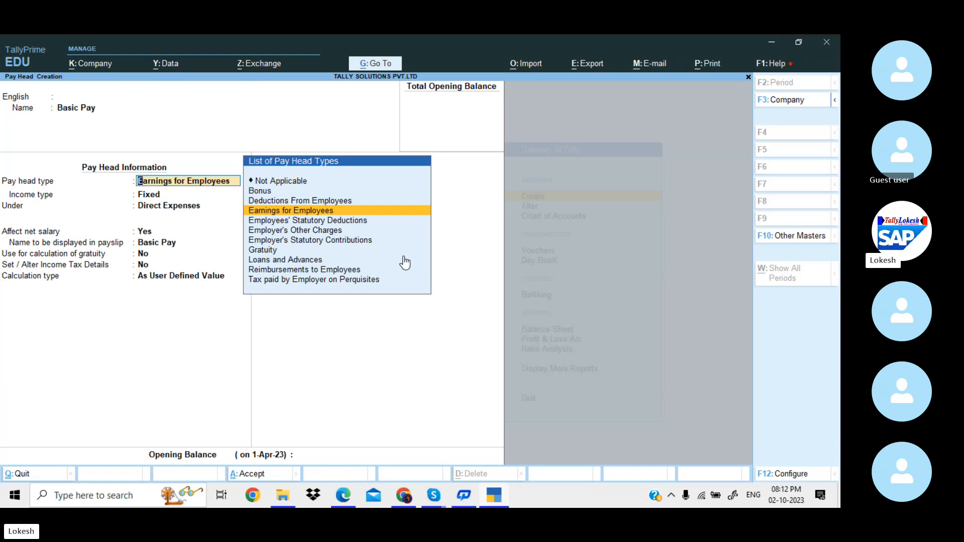
key(Return)
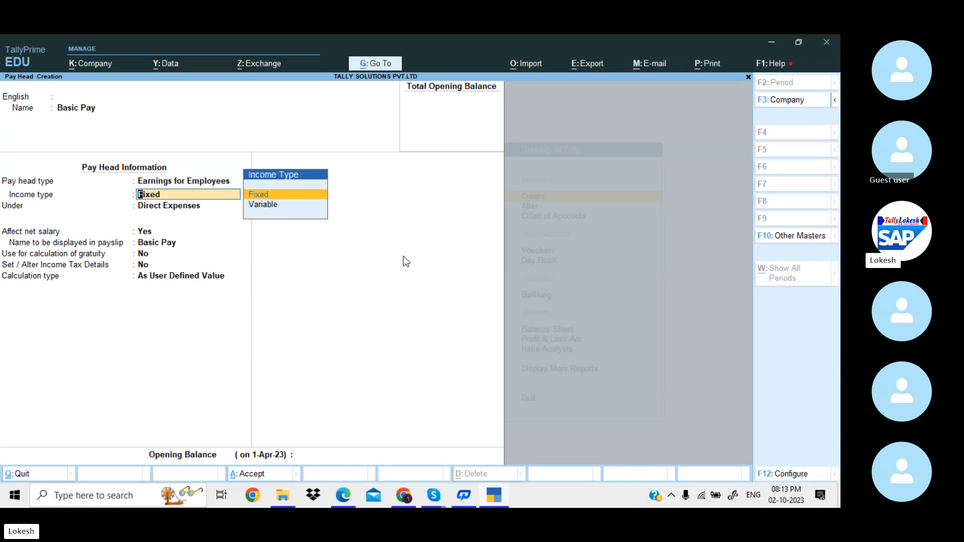
Set Basic Pay to Fixed, under Indirect Expenses, calculated On Attendance.
key(Return)
key(Down)
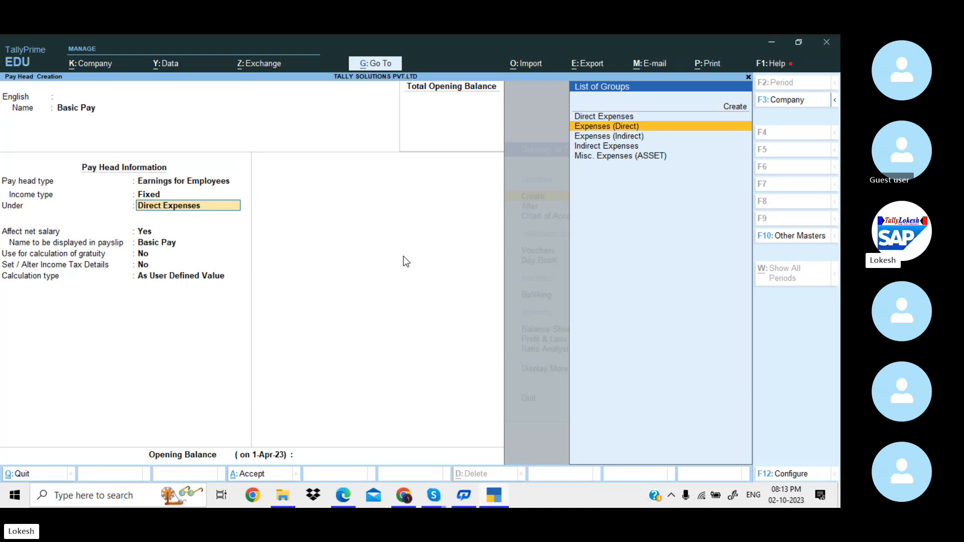
key(Down)
key(Down)
key(Return)
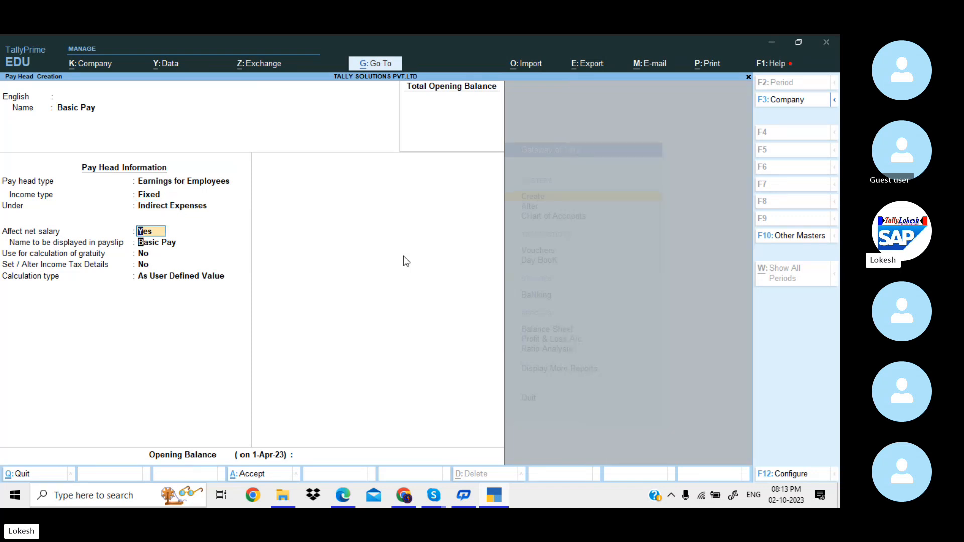
key(Return)
key(Return)
key(Return)
key(Return)
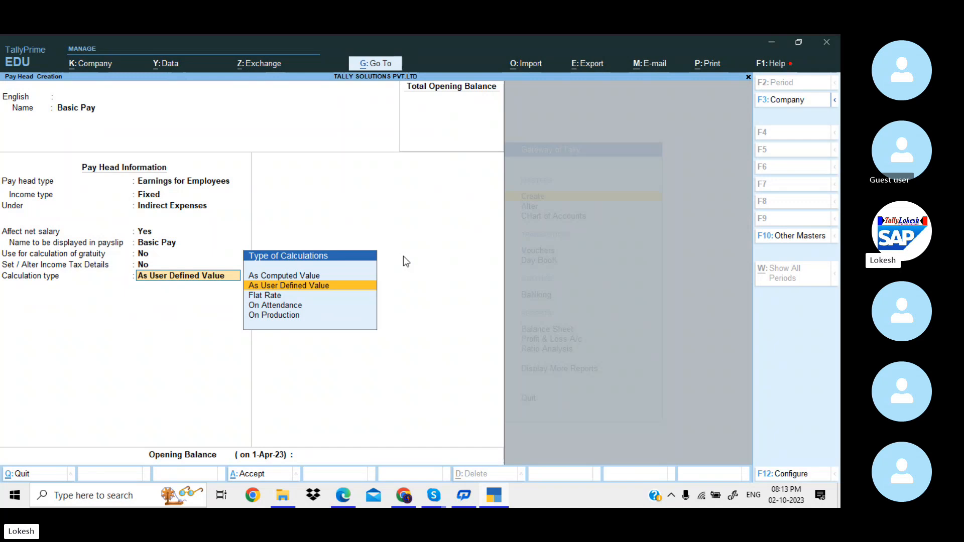
key(Down)
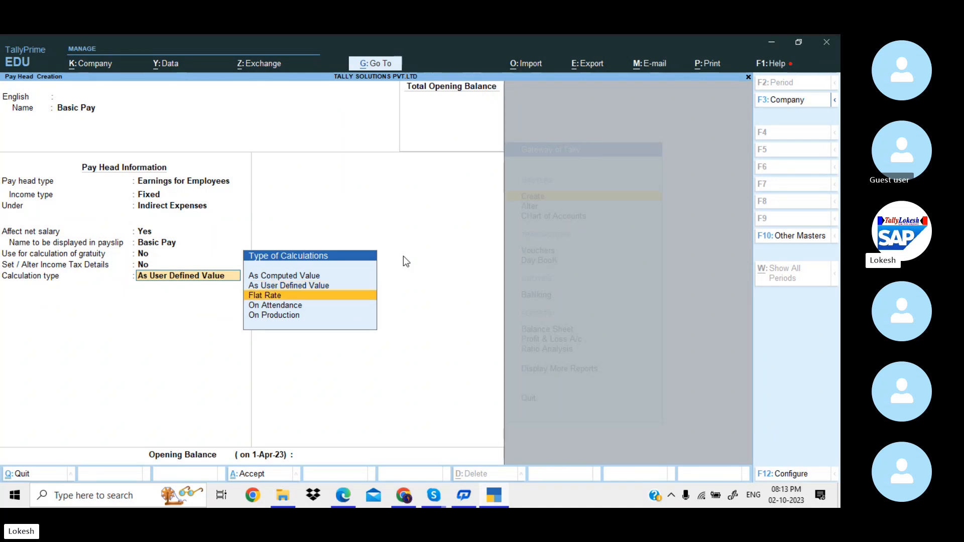
key(Down)
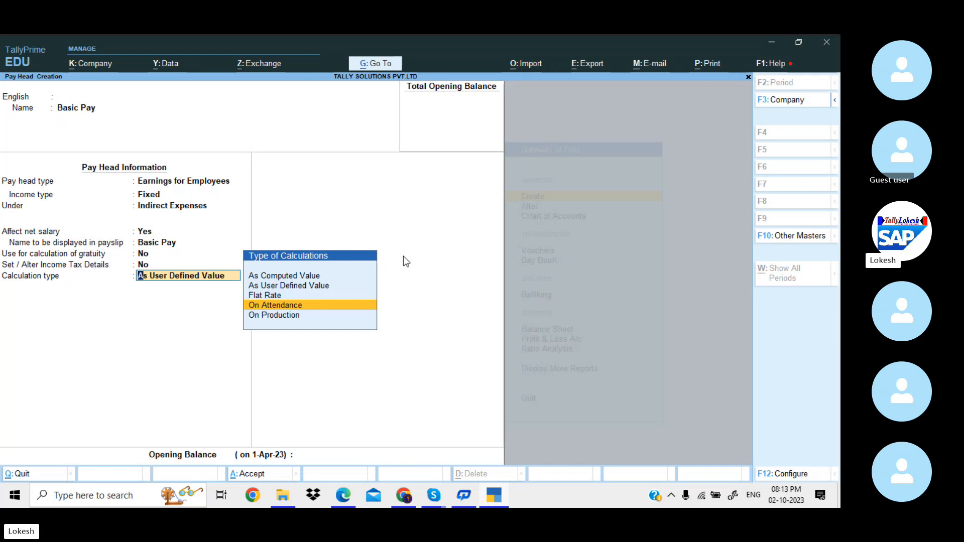
key(Return)
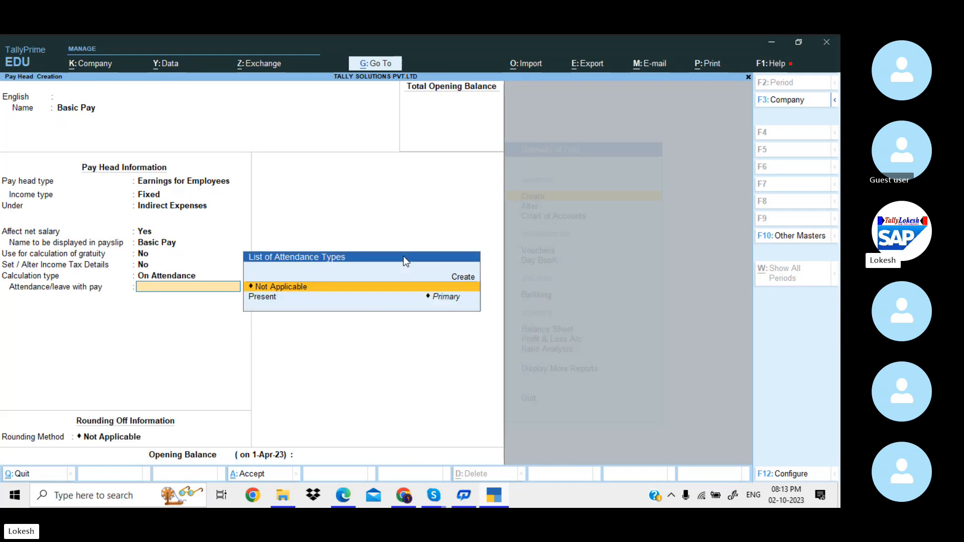
Set Basic Pay to Present attendance, a Months period and a User Defined calculation basis.
key(Down)
key(Return)
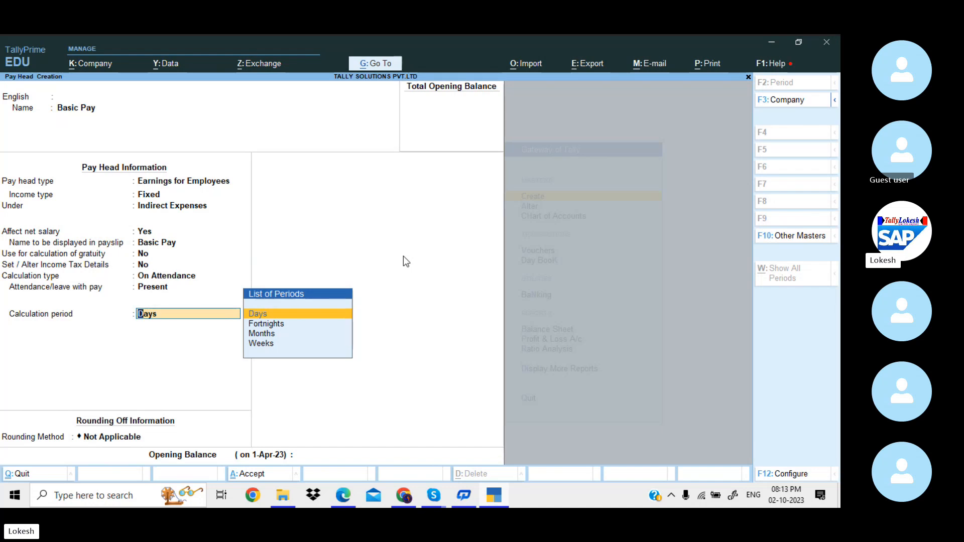
key(Down)
key(Down)
key(Return)
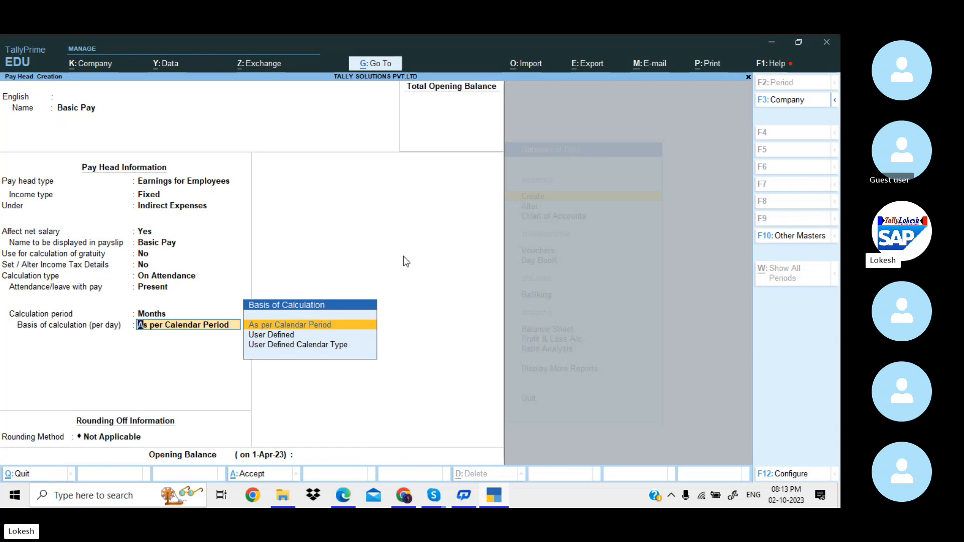
key(Down)
key(Return)
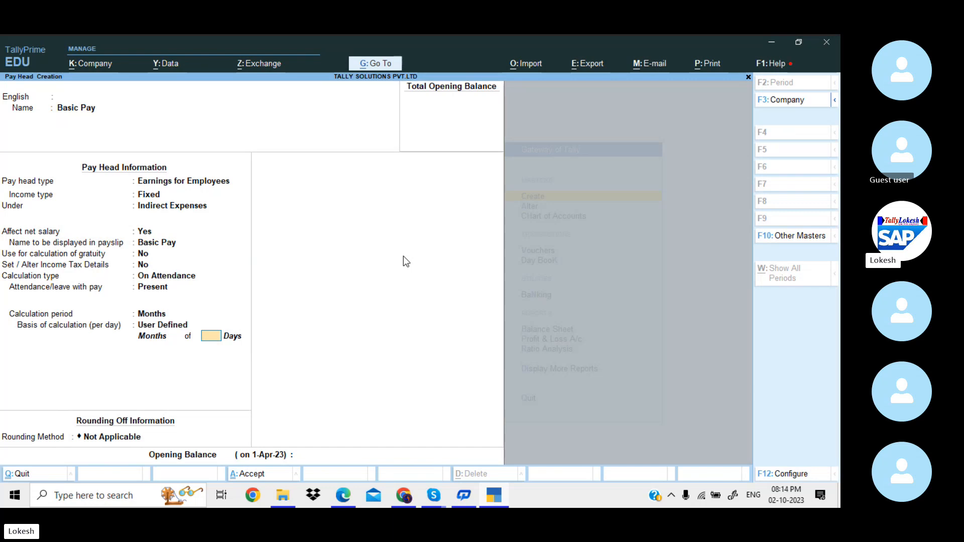
Enter 26 days per month, keep Not Applicable rounding and save the Basic Pay pay head.
text(26)
key(Return)
key(Return)
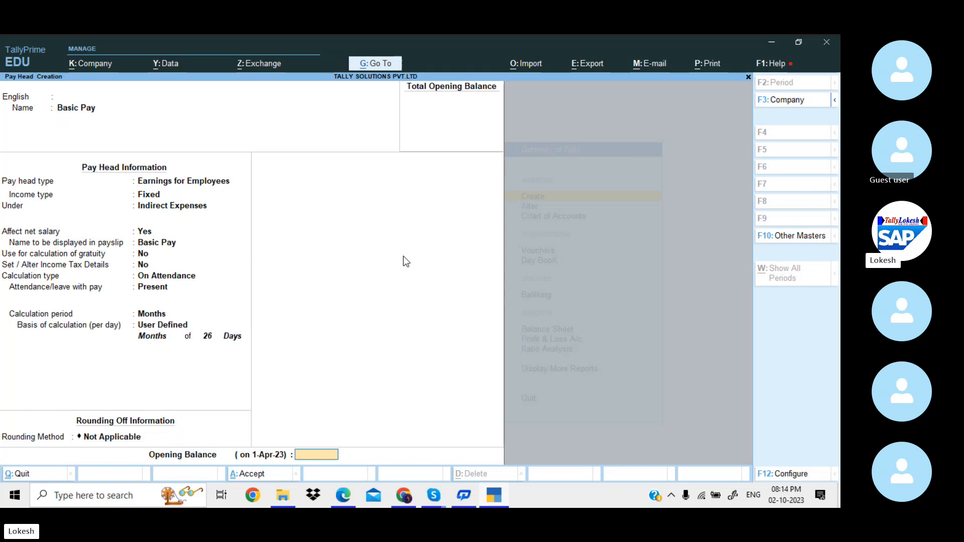
key(Return)
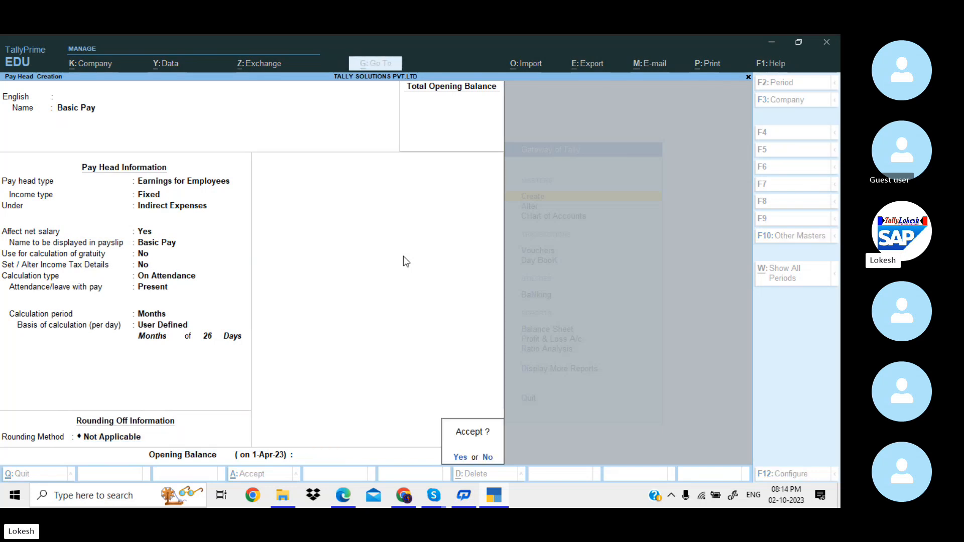
key(Return)
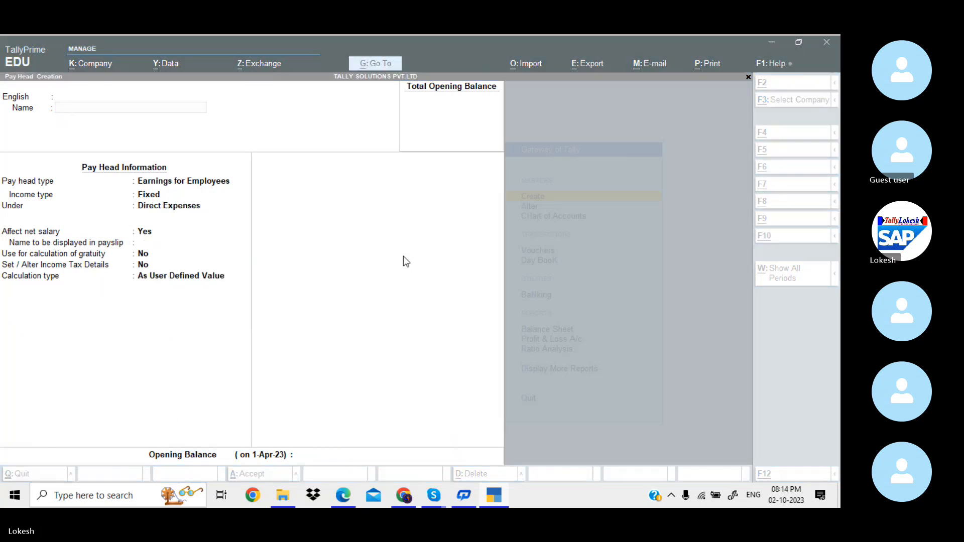
key(alt+Tab)
Scroll the payroll guide through pages 63–65 to the completed House Rent Allowance screenshot.
scroll(405, 262, down, 2)
scroll(405, 261, down, 6)
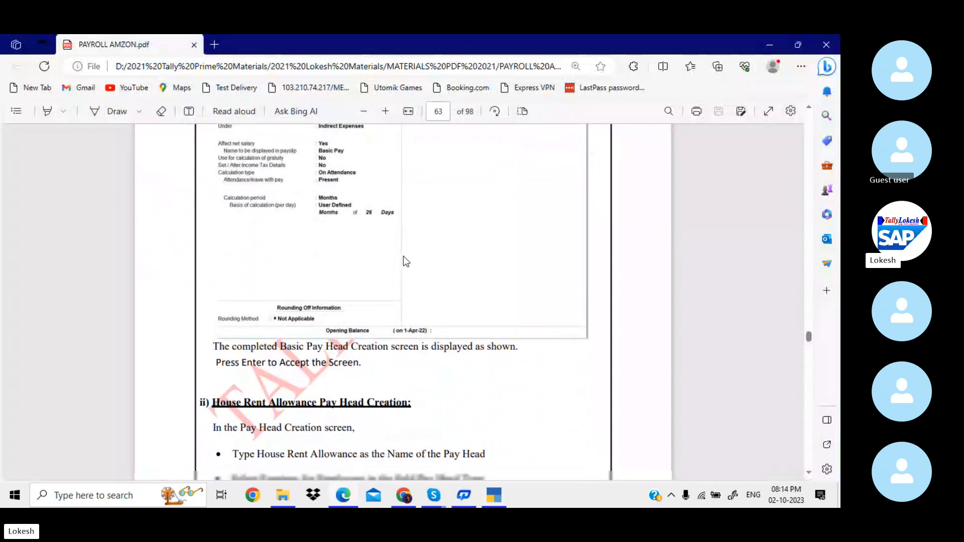
scroll(406, 262, down, 12)
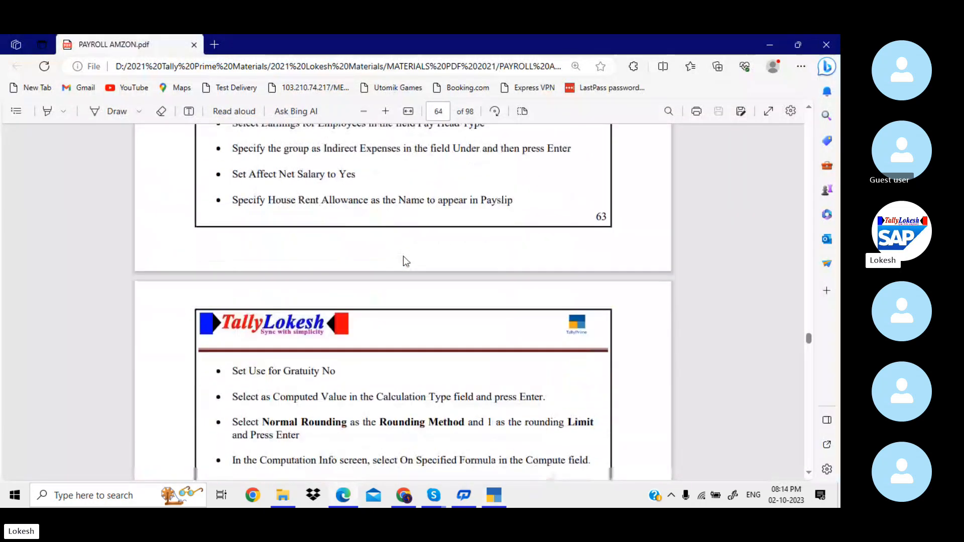
scroll(406, 261, down, 10)
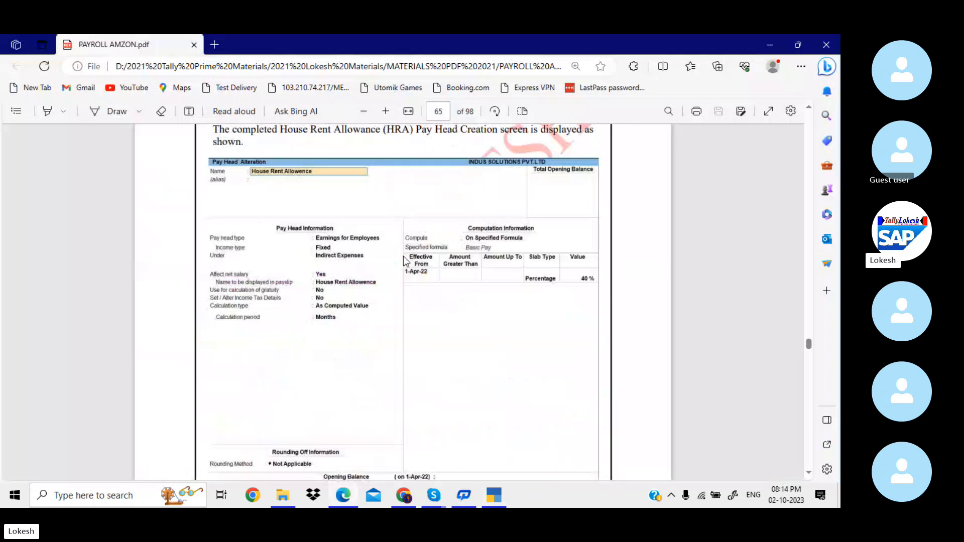
key(alt+Tab)
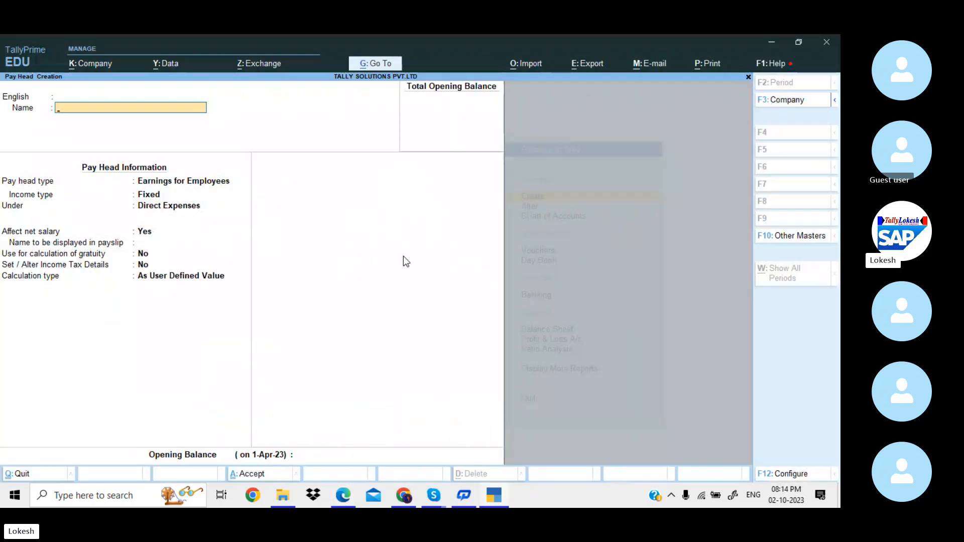
Name the pay head 'House Rent Allowence' as a fixed employee earning under Indirect Expenses.
text(House Rent Allowe)
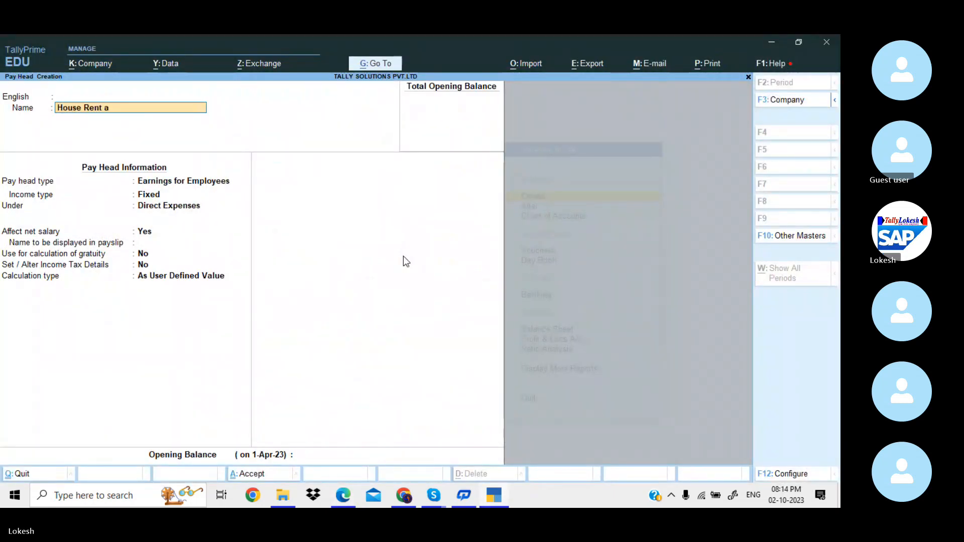
text(nce)
key(Return)
key(Return)
key(Return)
key(Return)
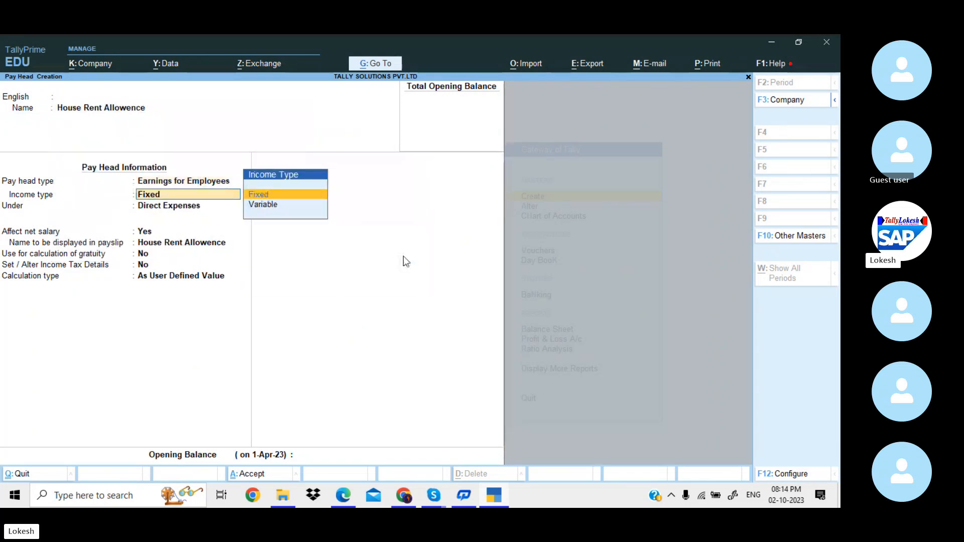
key(Return)
key(Down)
key(Down)
key(Down)
key(Return)
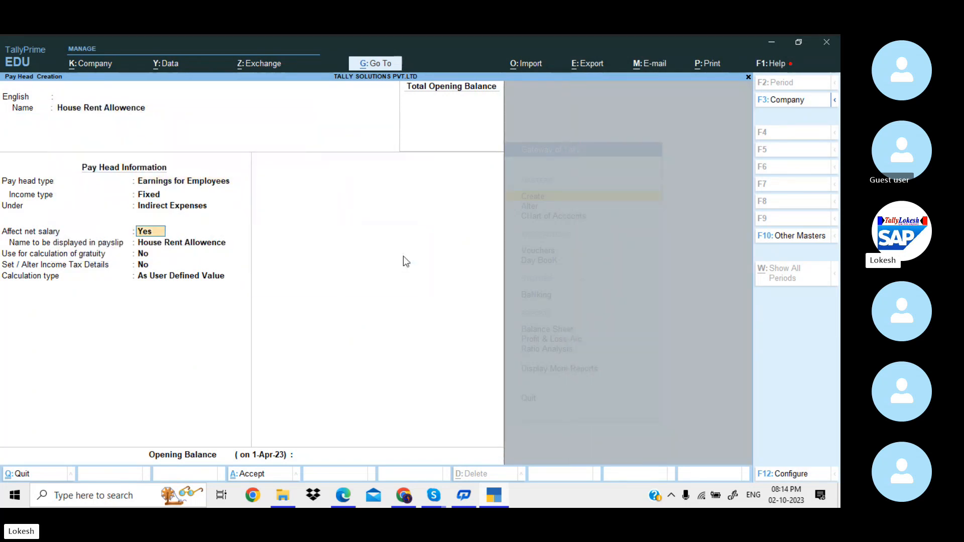
key(Return)
key(Return)
key(Return)
key(Return)
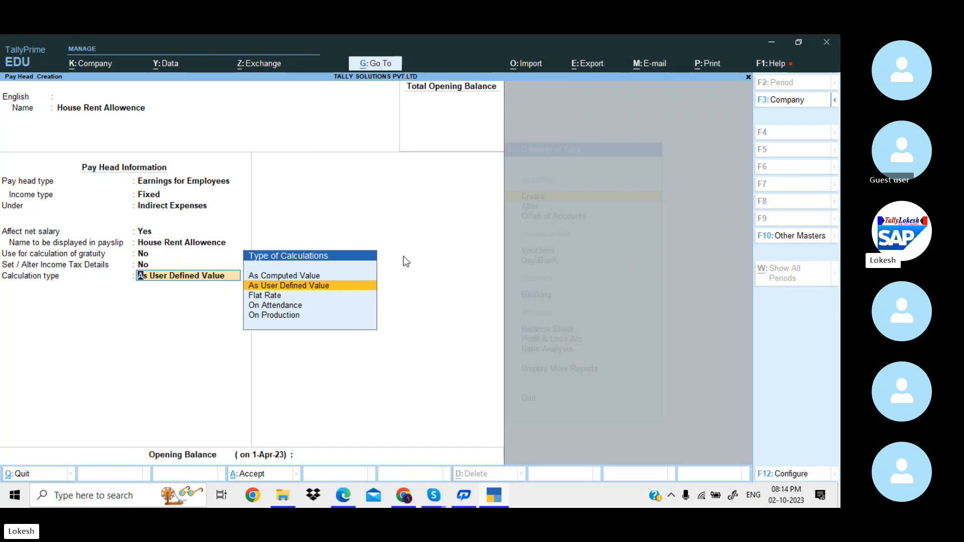
Set the calculation type to As Computed Value with a Months period and Not Applicable rounding.
key(alt+Tab)
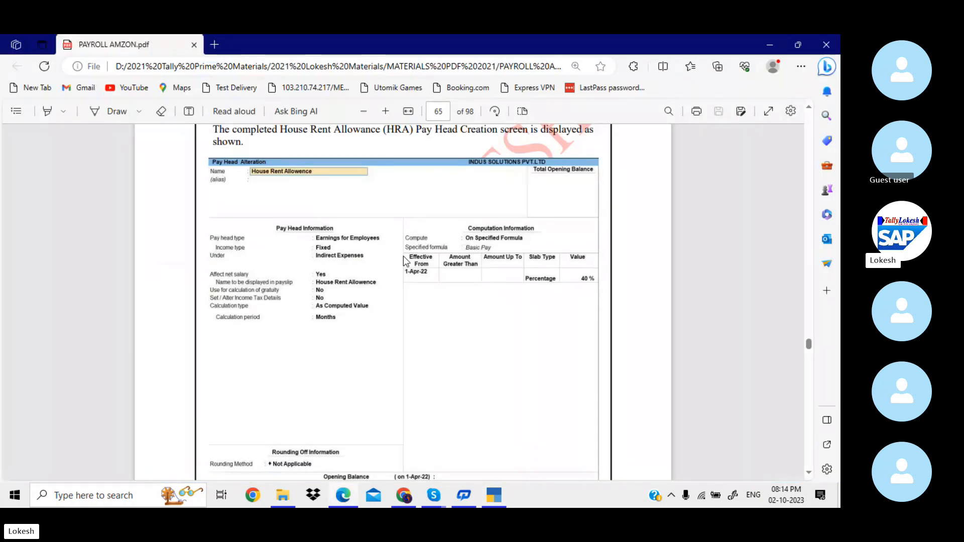
key(alt+Tab)
key(Up)
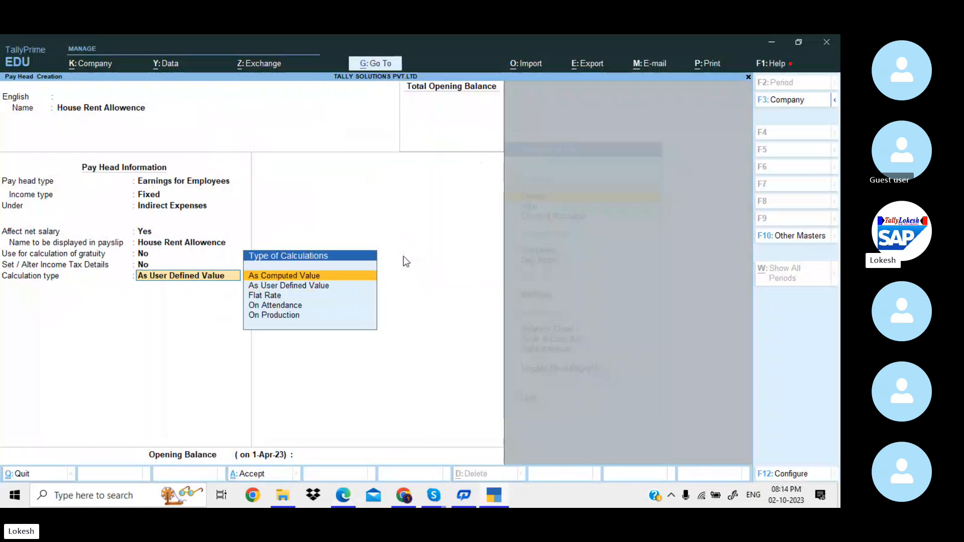
key(Return)
key(Return)
key(Return)
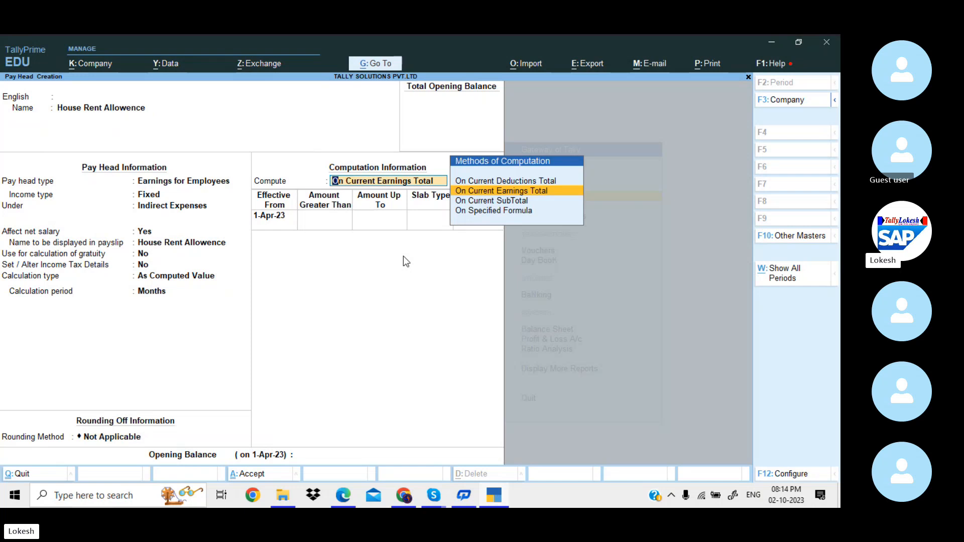
key(alt)
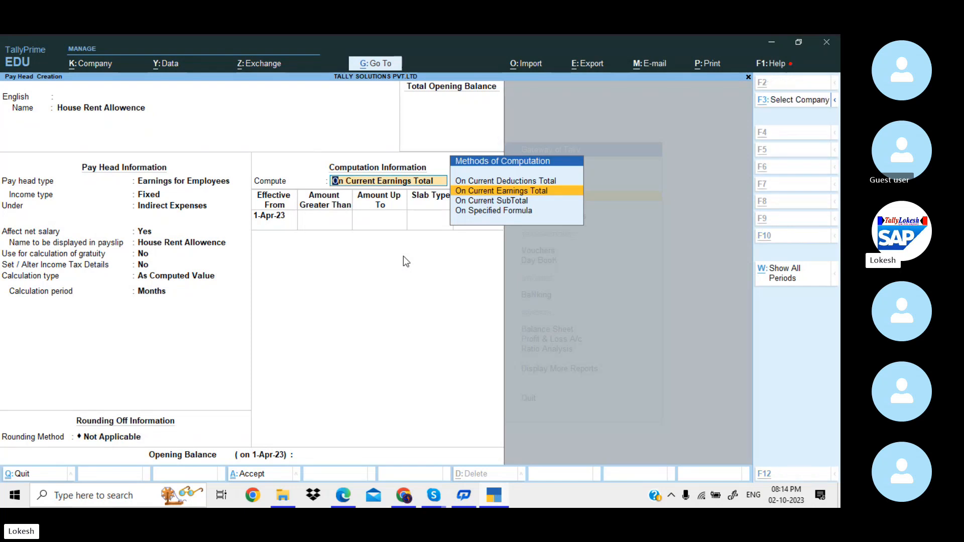
key(alt+Tab)
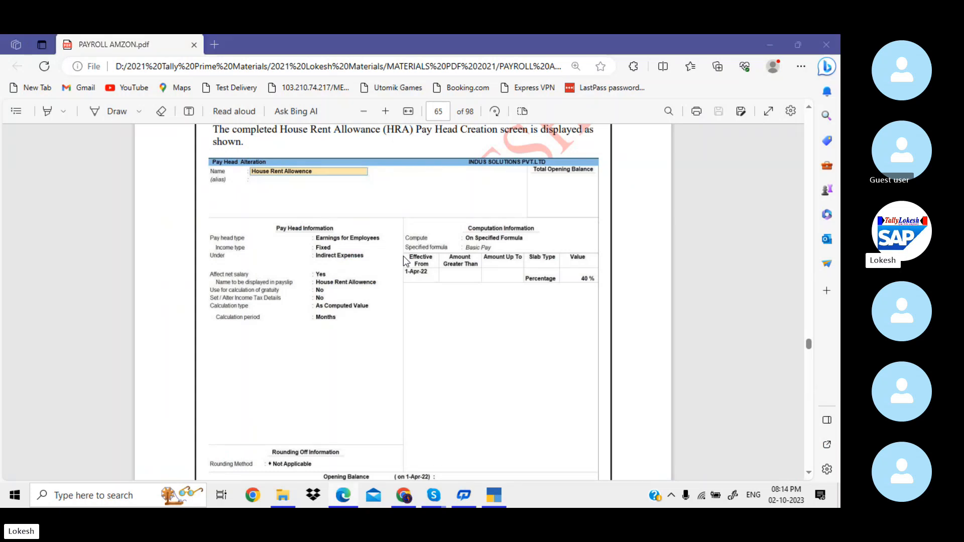
Compute House Rent Allowence On Specified Formula as 40% of Basic Pay from 1-Apr-23, then save.
key(alt+Tab)
key(Down)
key(Down)
key(Return)
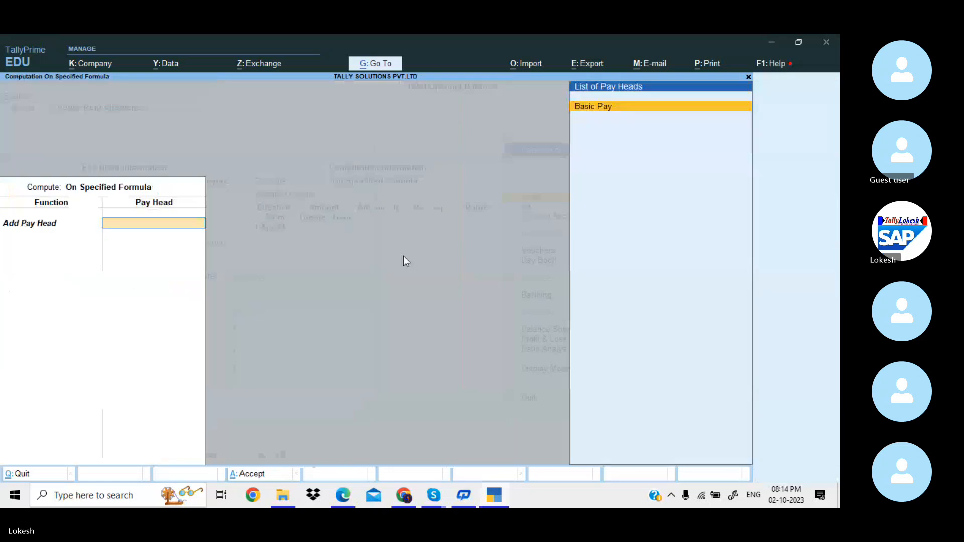
key(Return)
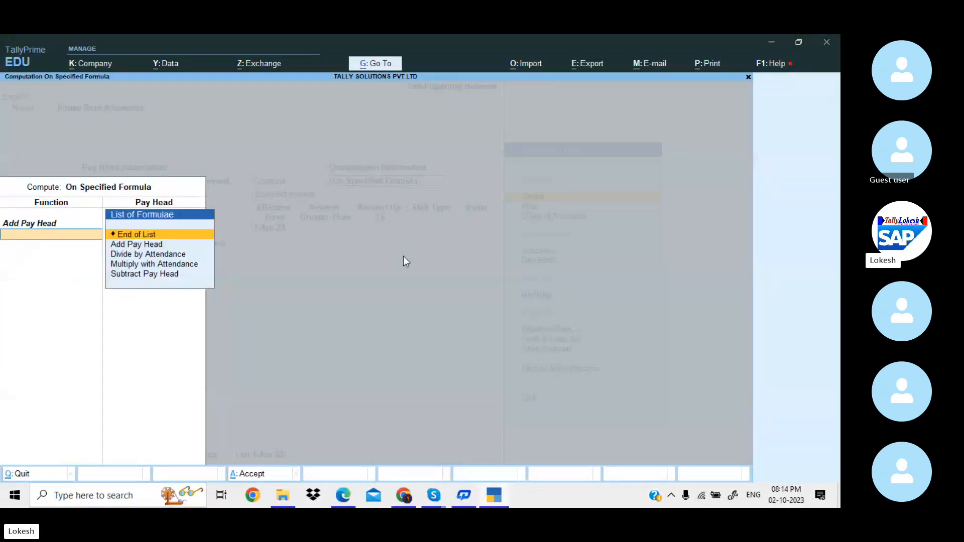
key(Return)
key(Return)
key(Return)
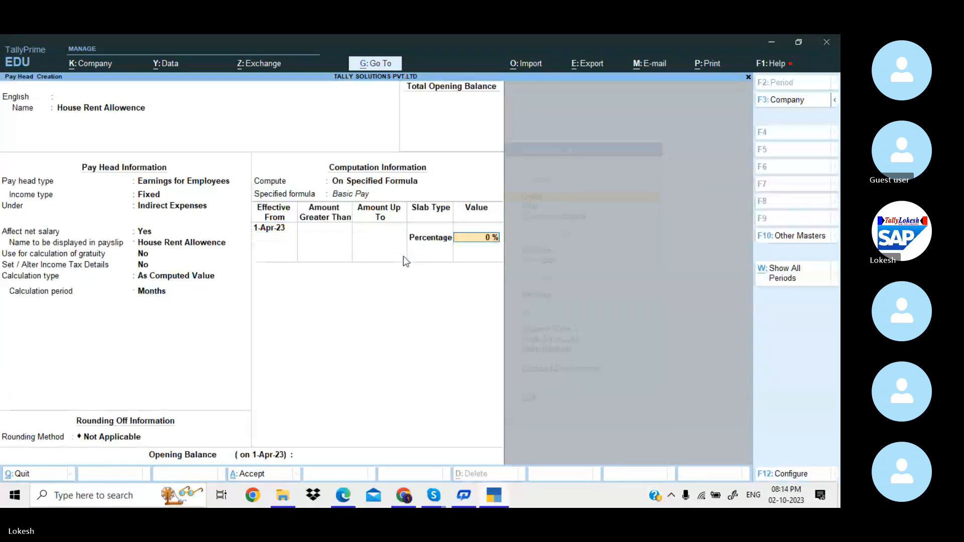
text(40)
key(Return)
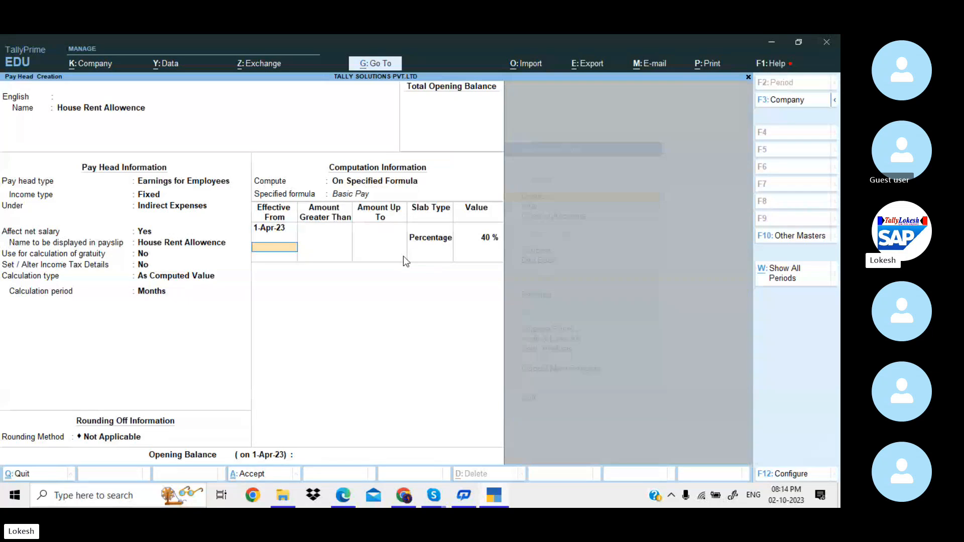
key(Return)
key(Return)
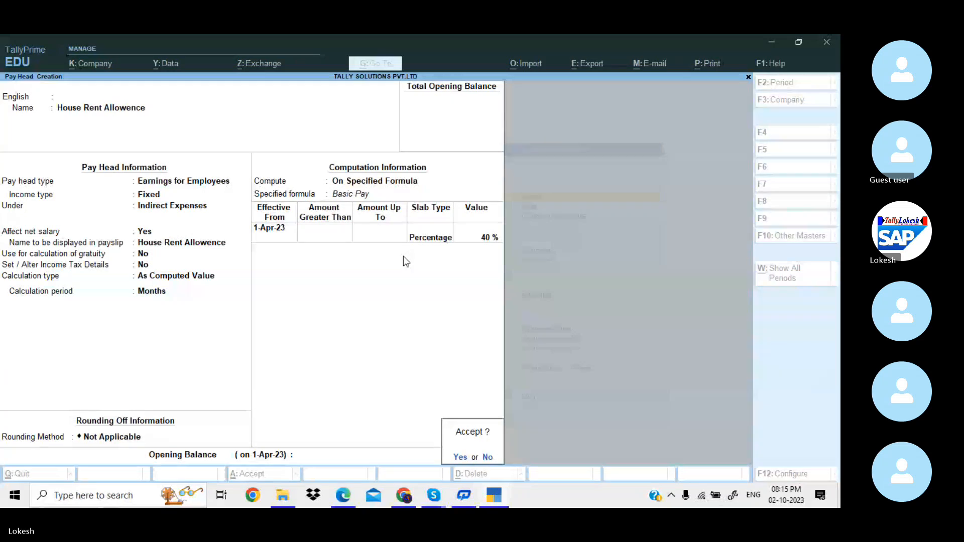
key(Return)
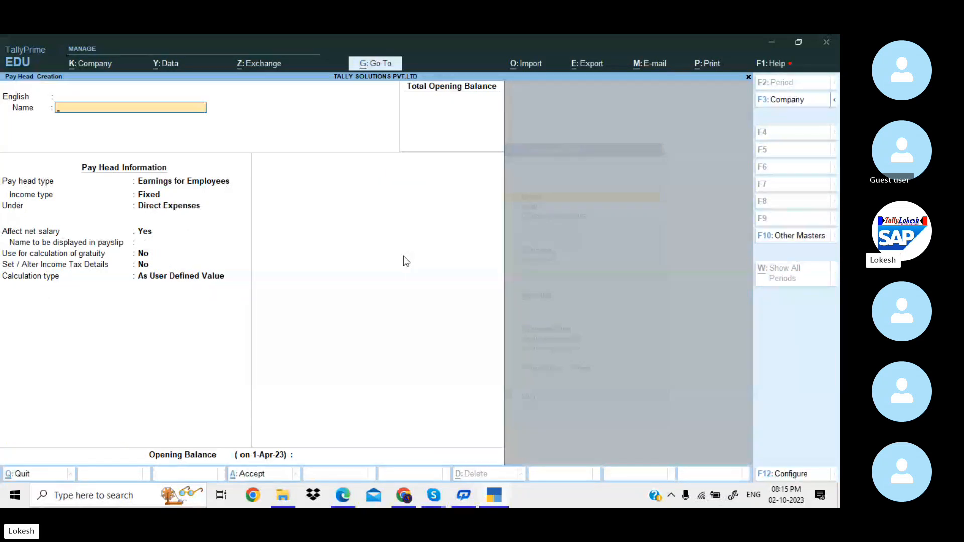
Scroll the PAYROLL AMZON.pdf guide down to page 66's completed Conveyance pay head screen.
key(alt)
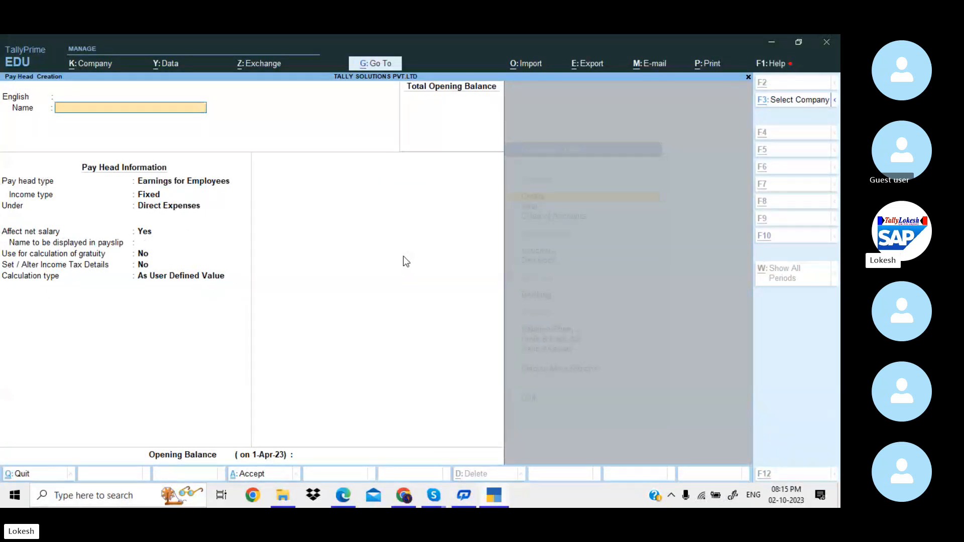
key(alt+Tab)
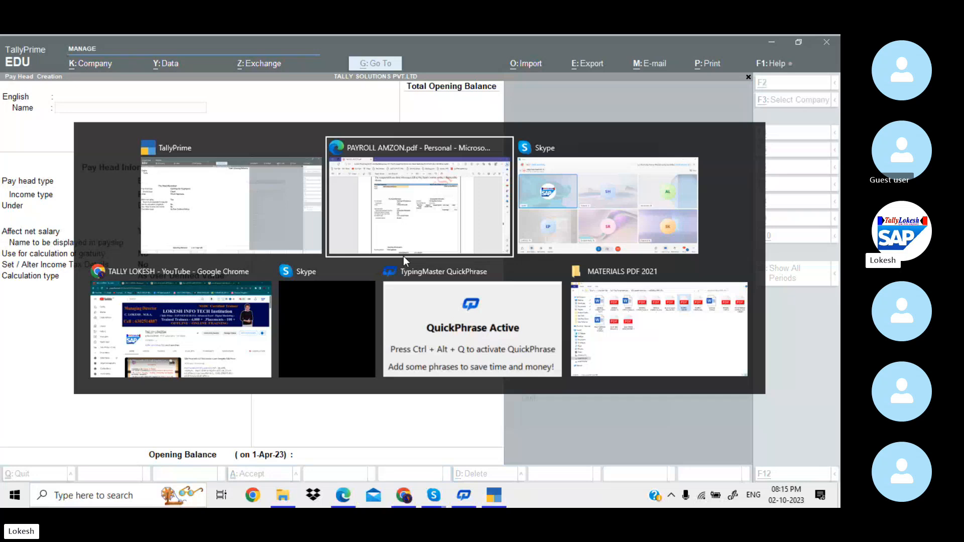
scroll(406, 261, down, 1)
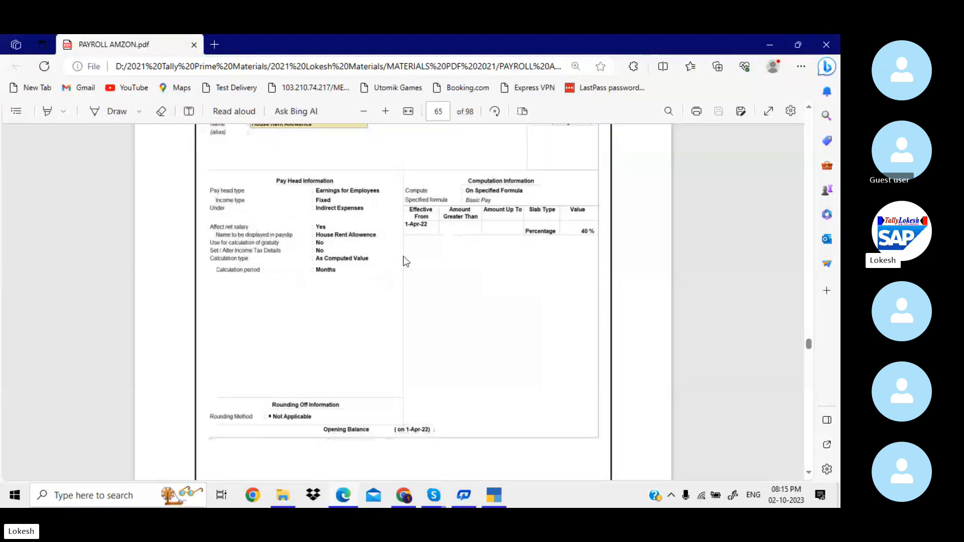
scroll(406, 261, down, 5)
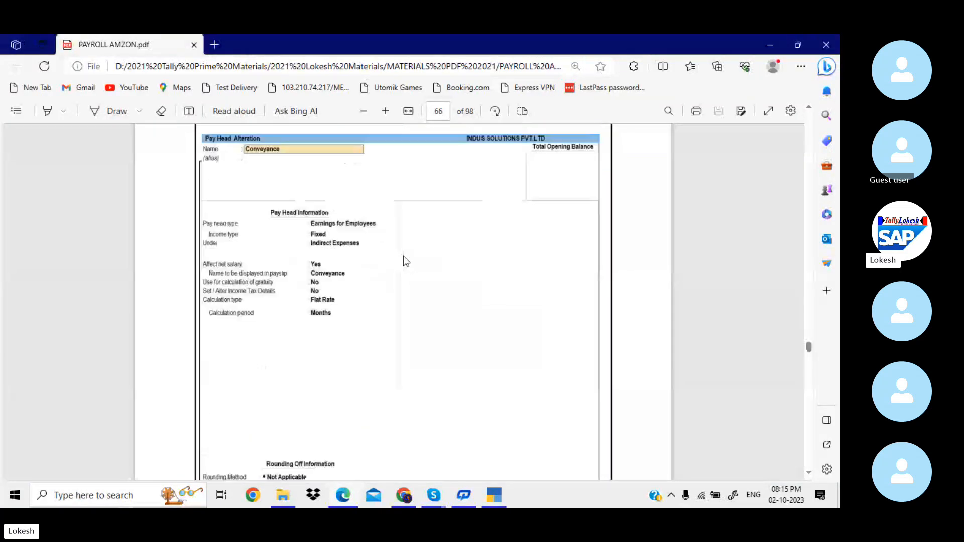
key(alt+Tab)
Name the new pay head 'Convyance', skip alias and language, and keep Earnings for Employees type.
text(V)
key(BackSpace)
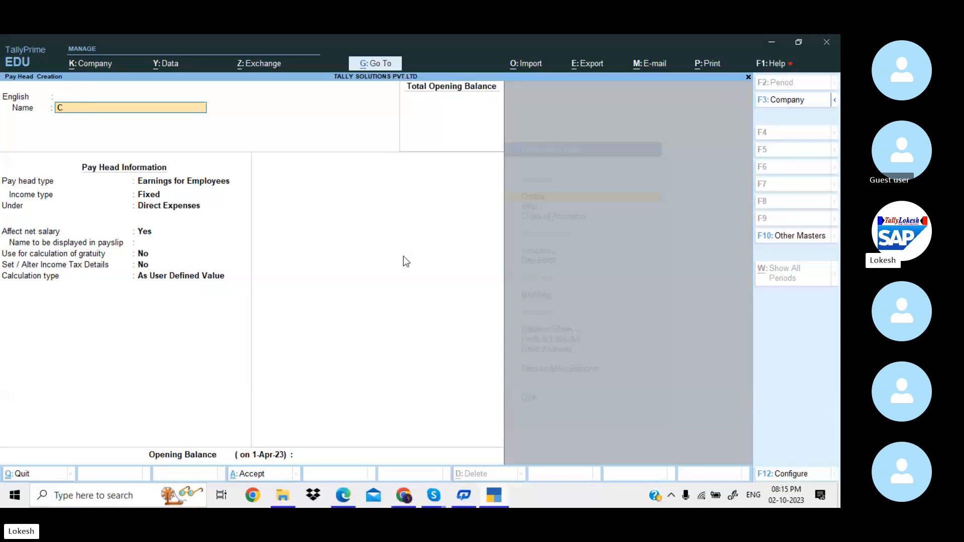
text(Convyance)
key(Return)
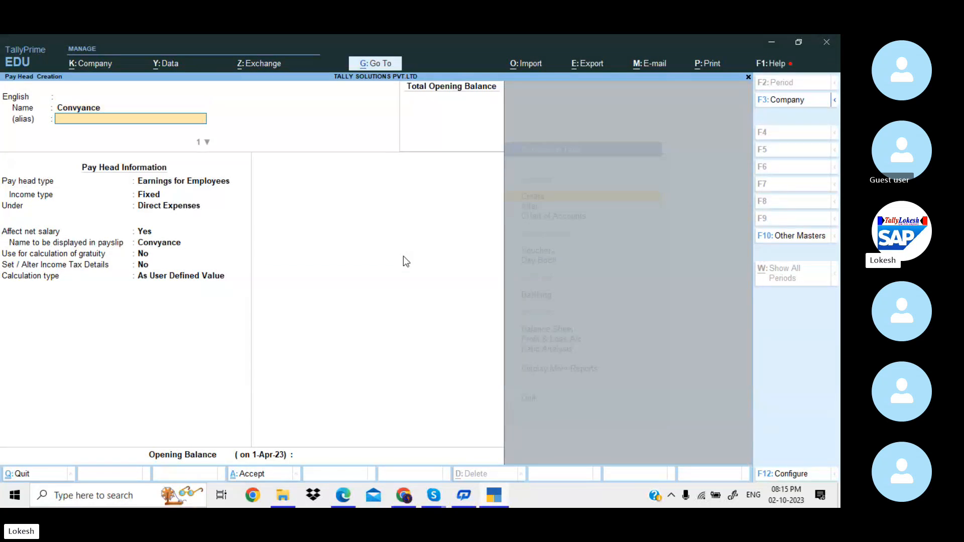
key(Return)
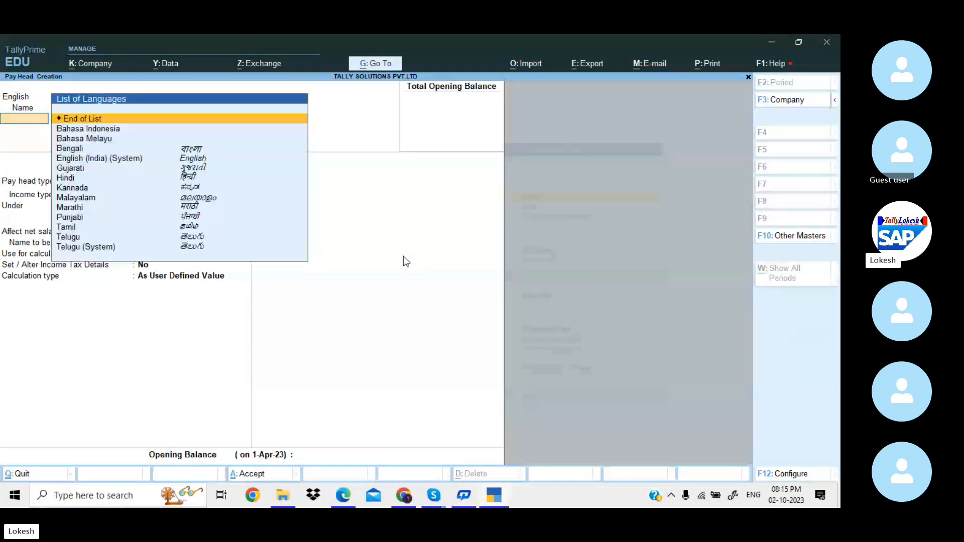
key(Return)
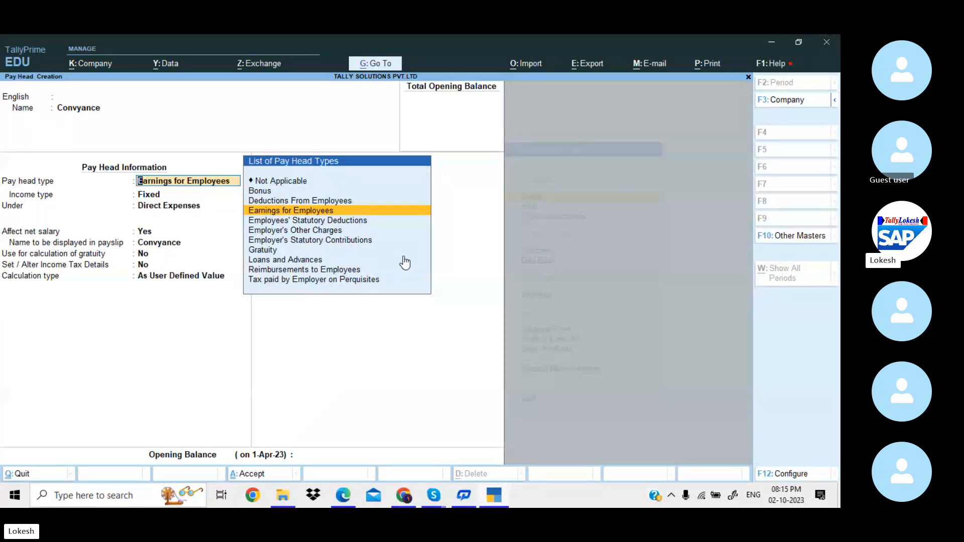
key(Return)
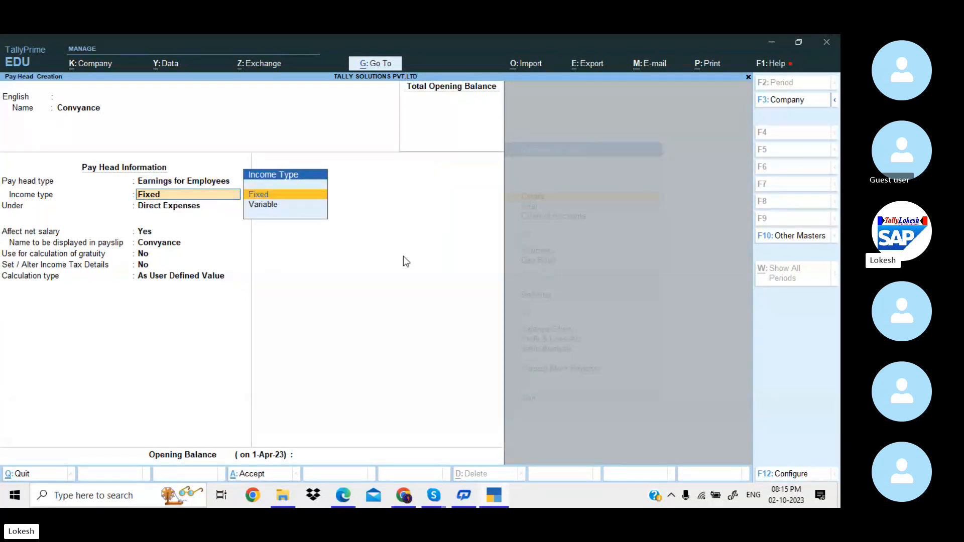